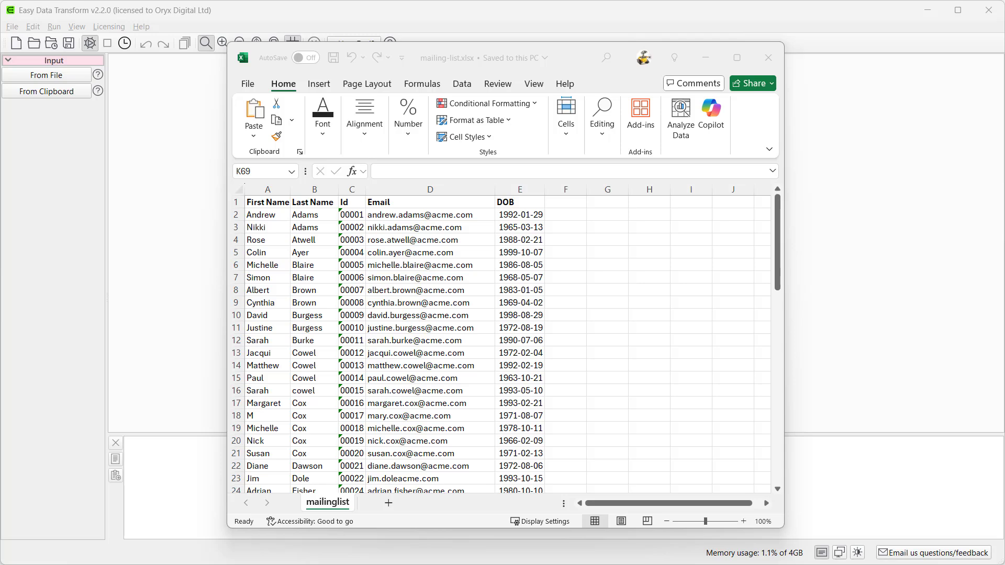
- Switch from Excel to Easy Data Transform, add mailing-list.xlsx as an input and attach a Sort transform to it
click(706, 58)
drag(290, 410, 431, 280)
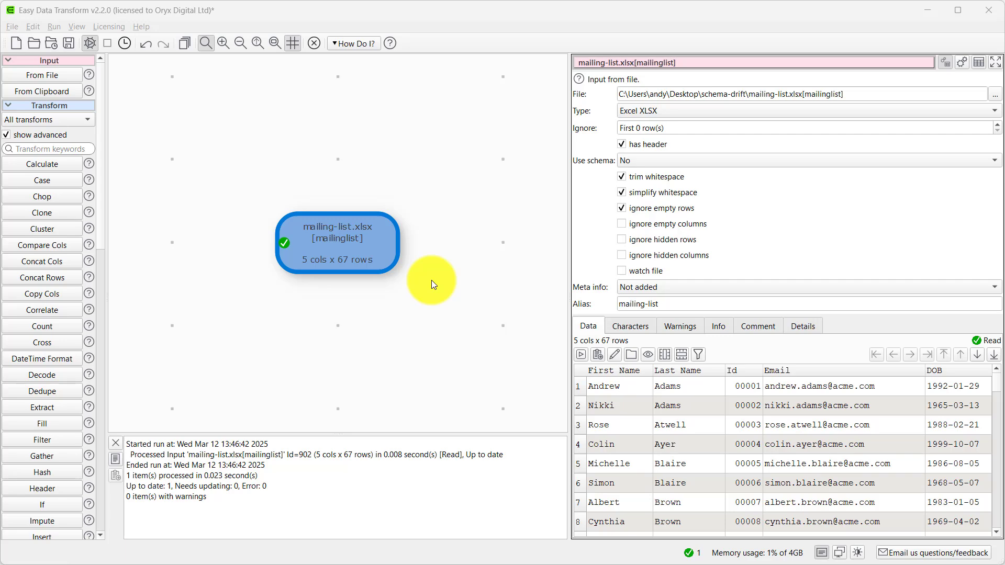
click(98, 512)
click(70, 489)
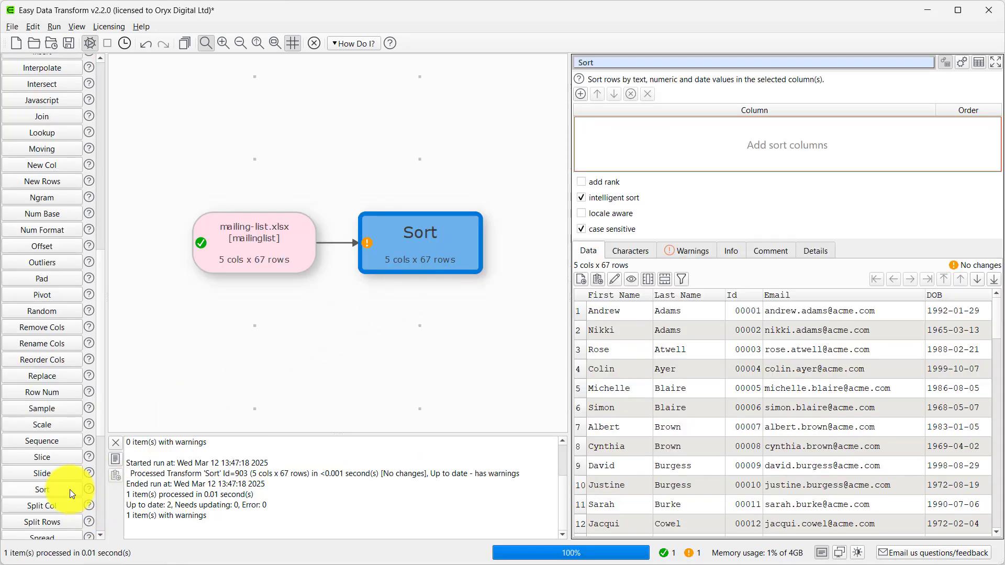
- Configure the Sort transform to order the rows by DOB, ascending
click(580, 94)
click(614, 123)
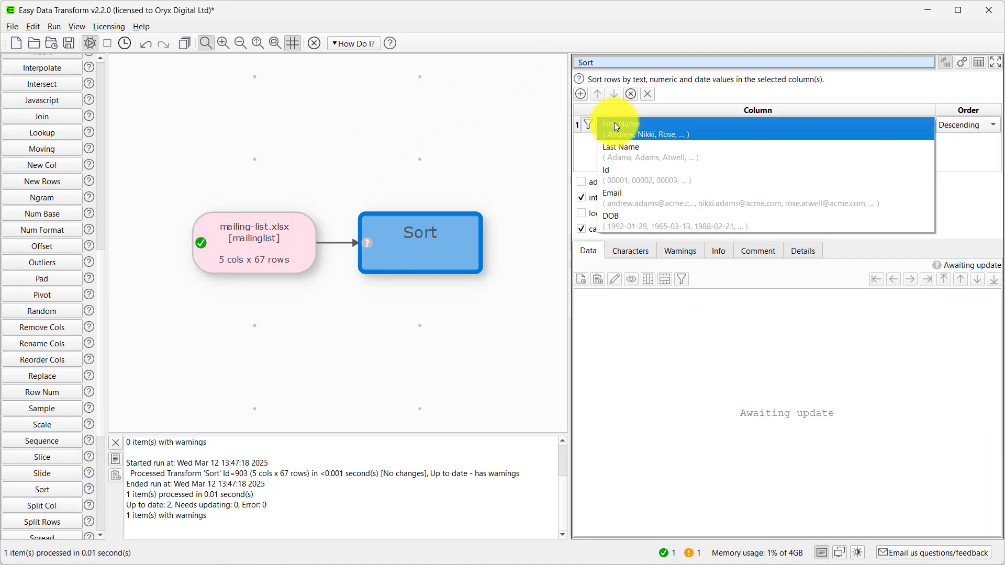
click(606, 217)
click(957, 122)
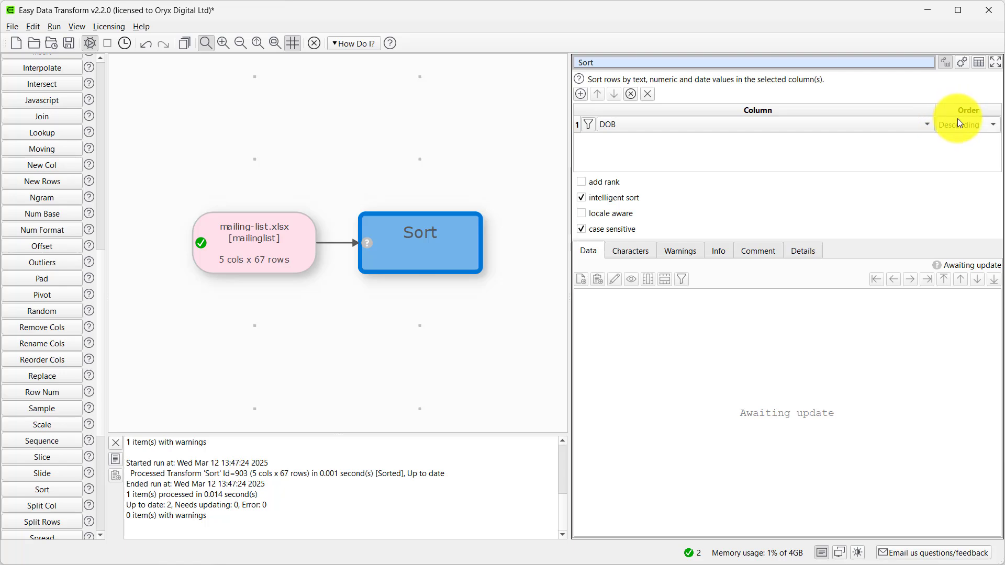
click(962, 111)
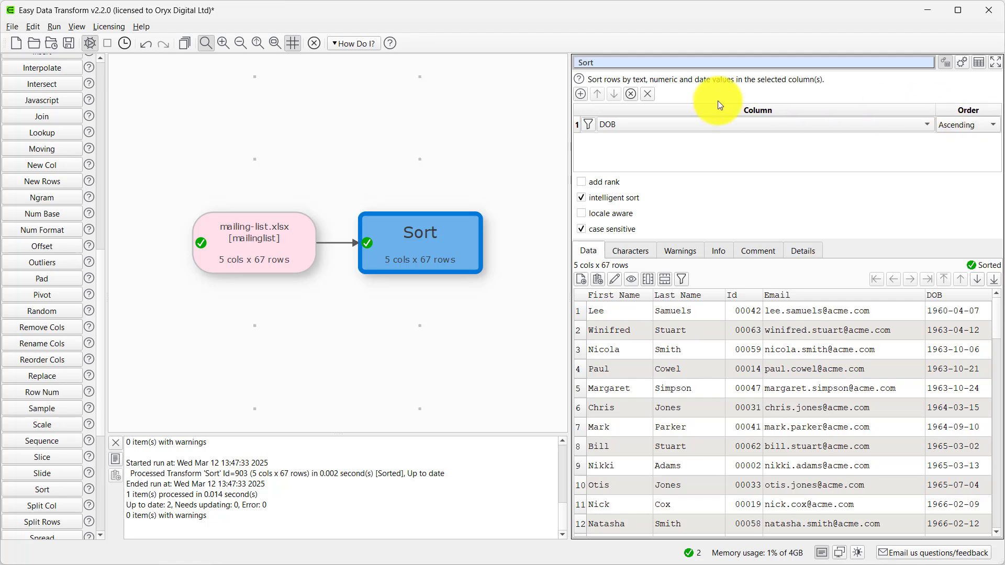
- Add a Dedupe transform after Sort that removes rows with duplicate Id values
scroll(105, 101, up, 10)
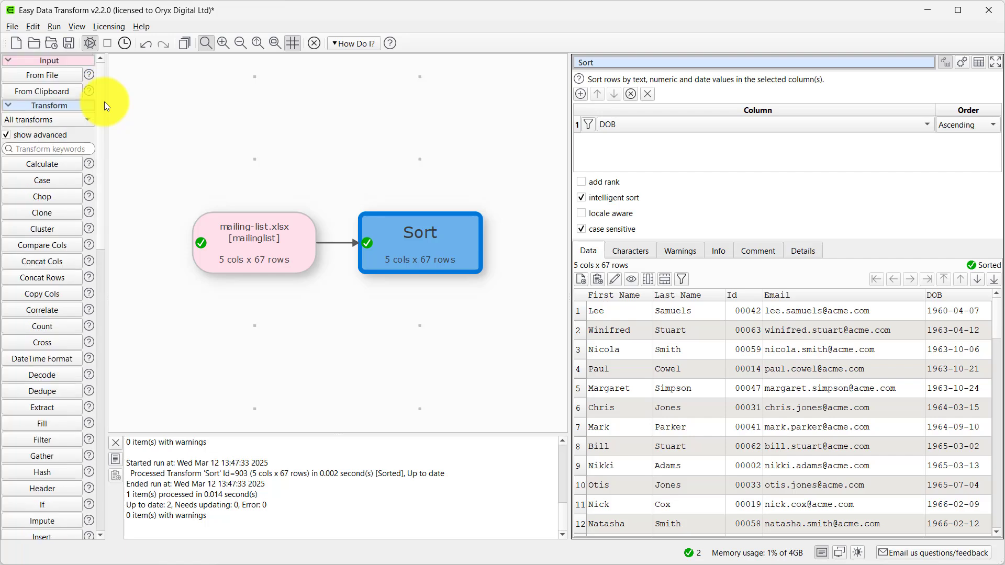
click(37, 389)
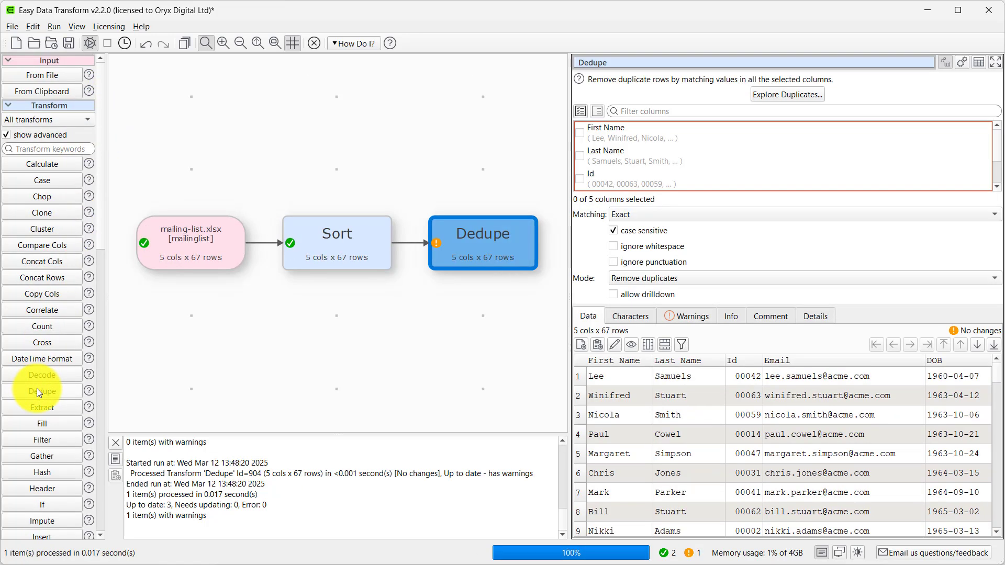
click(581, 179)
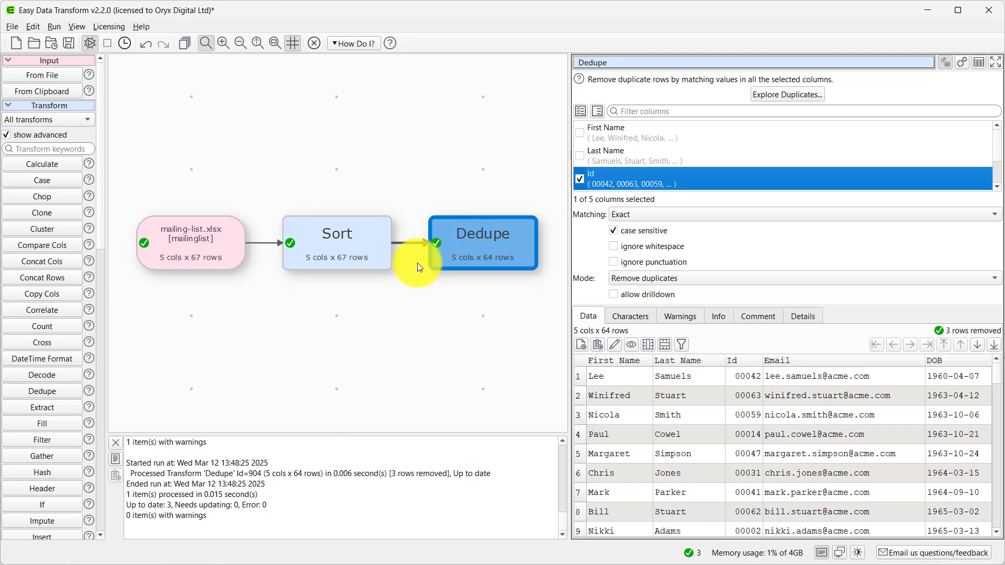
- Output the deduplicated rows to the file cleaned.csv and save the project as MyTransform.transform
scroll(102, 511, down, 15)
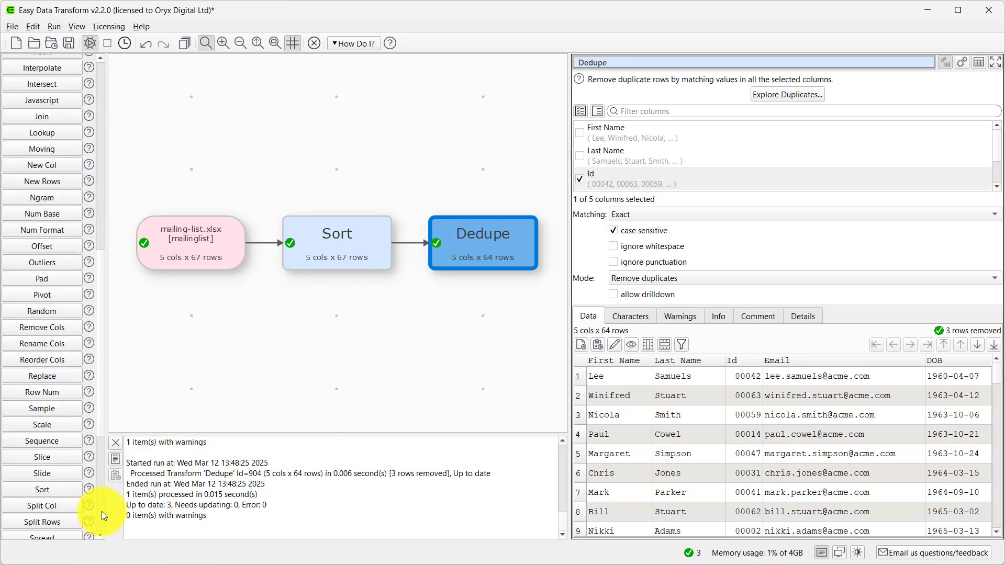
click(68, 534)
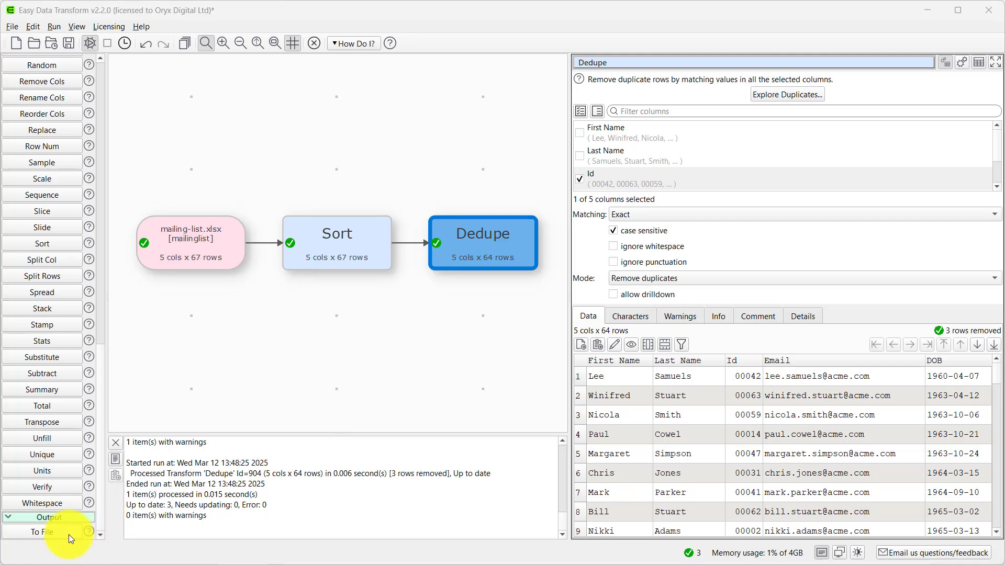
key(End)
key(Return)
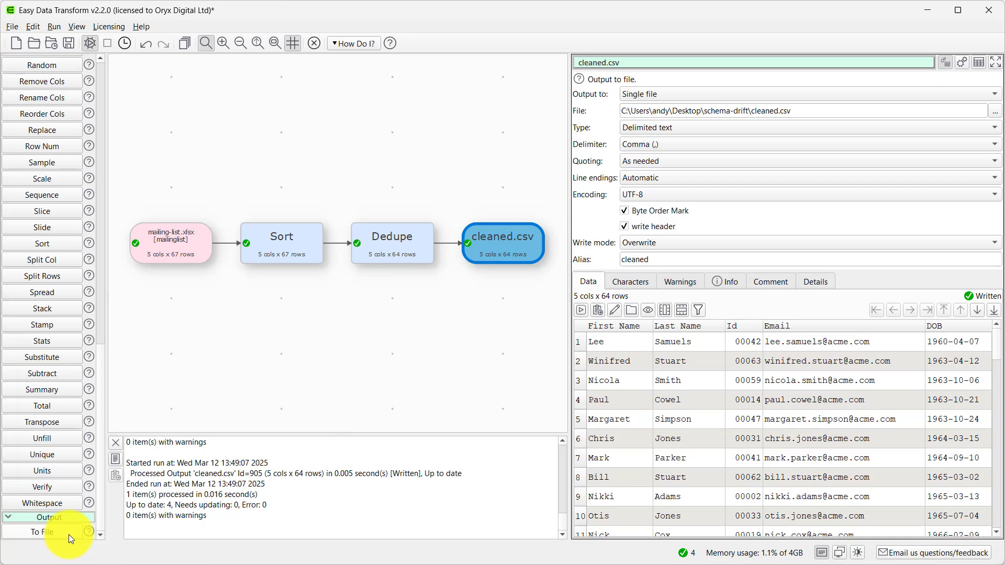
click(67, 48)
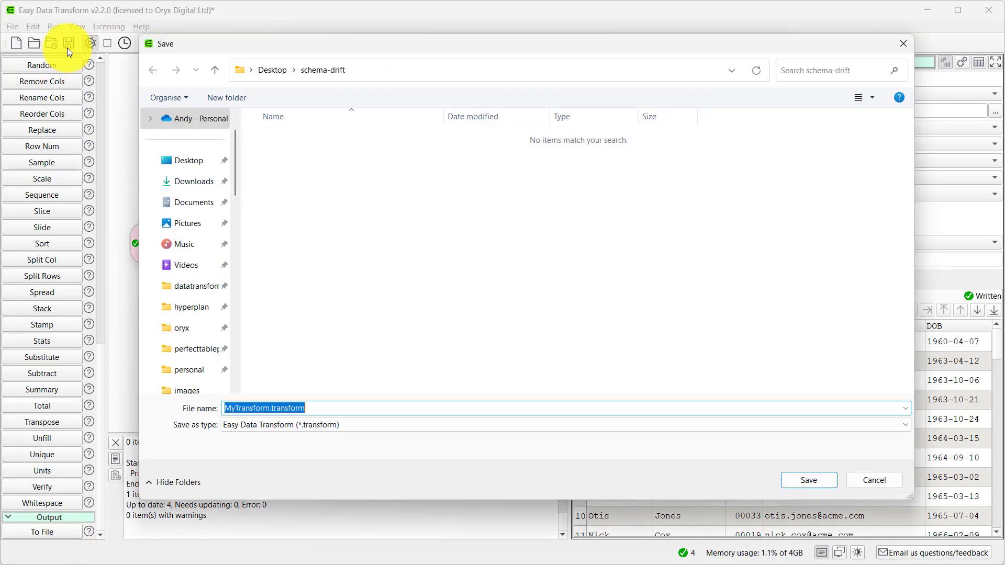
click(807, 480)
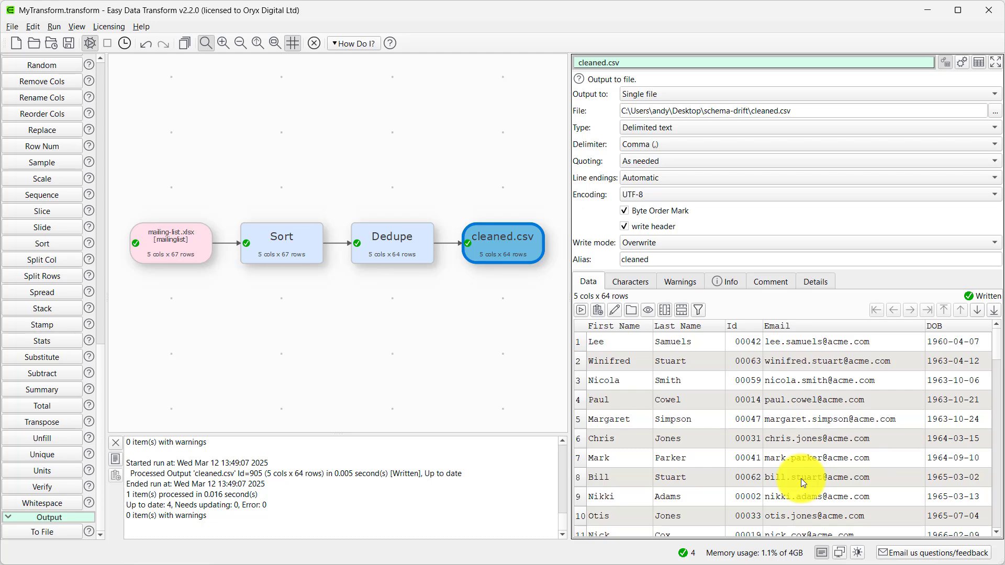
- Look over mailing-list2.xlsx in Excel and switch the transform's input file to mailing-list2.xlsx
click(544, 564)
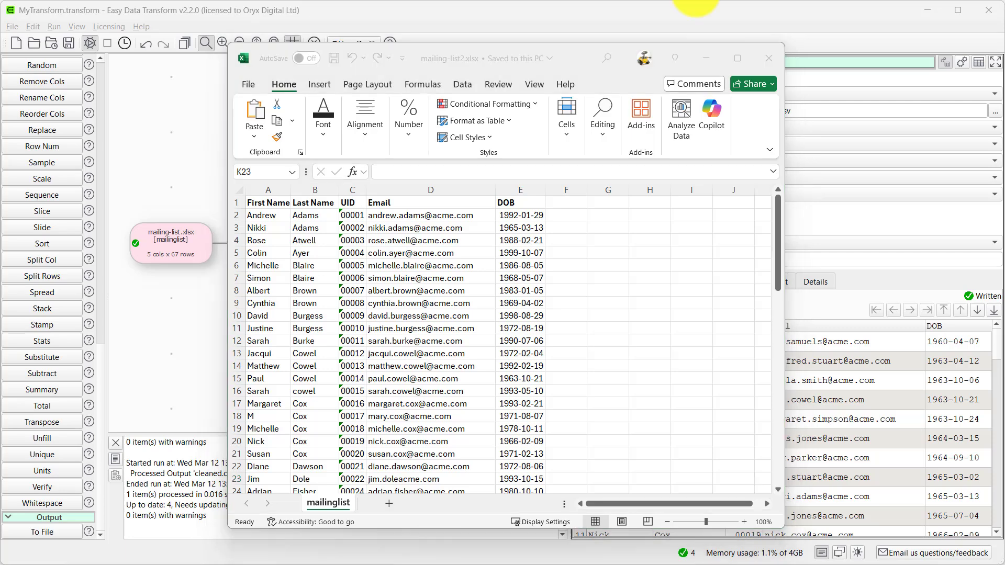
click(705, 62)
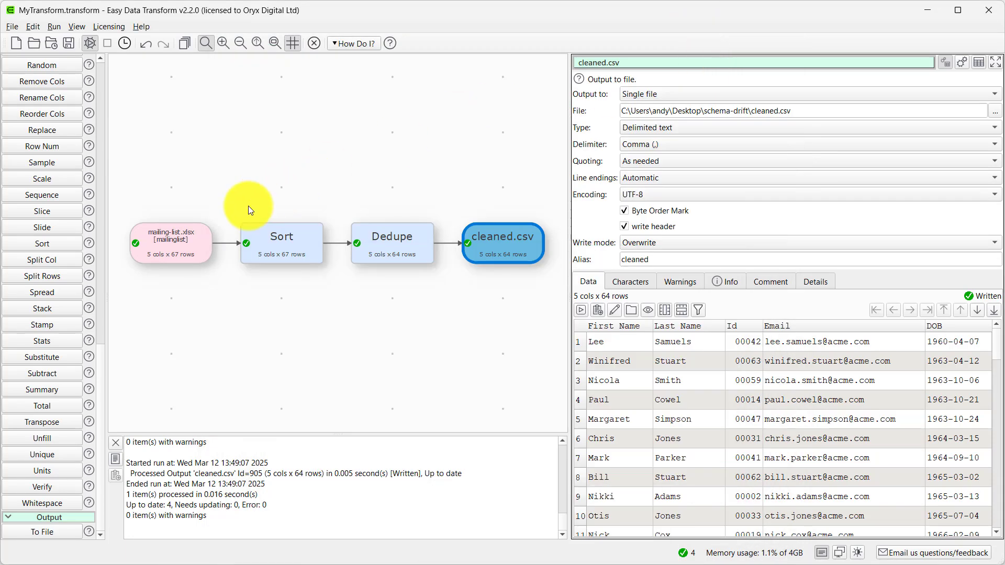
click(166, 243)
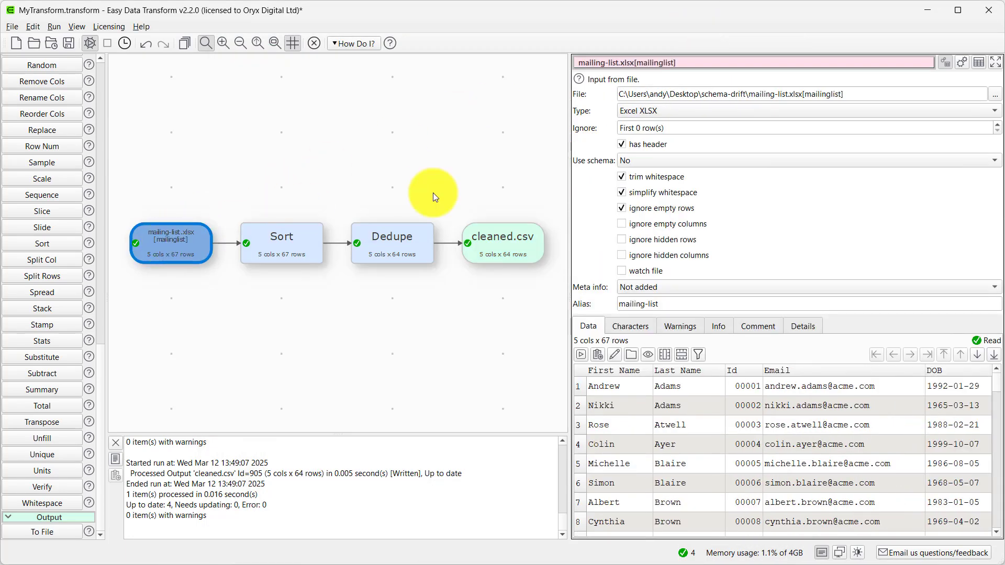
click(996, 96)
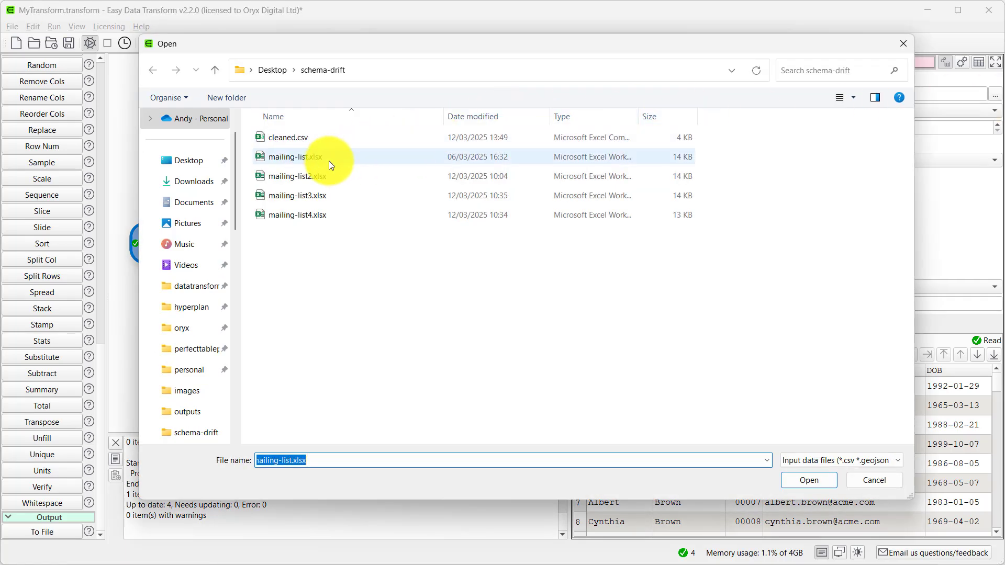
double_click(318, 169)
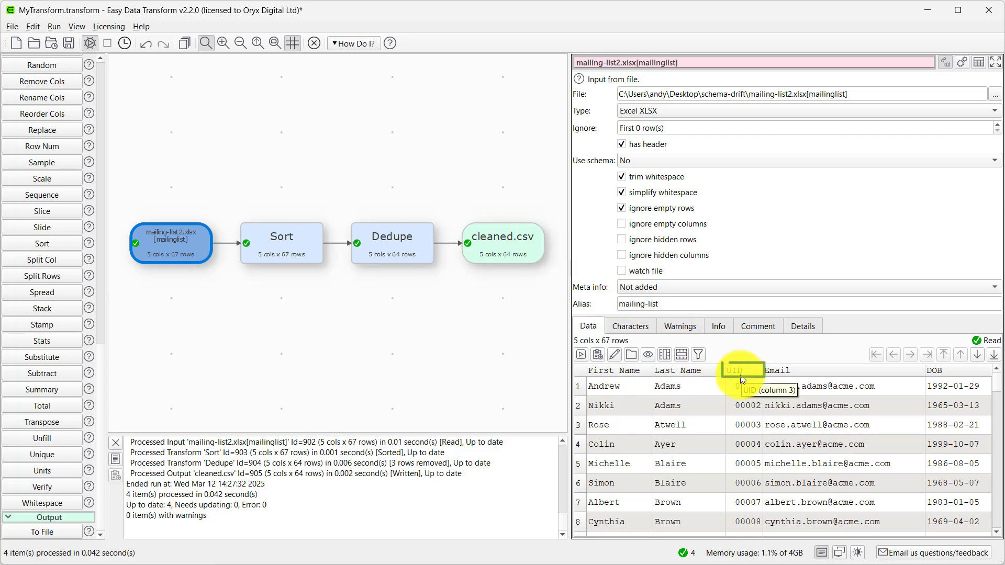
- Check which columns Sort and Dedupe use with the new input, and inspect the cleaned.csv output columns
click(304, 254)
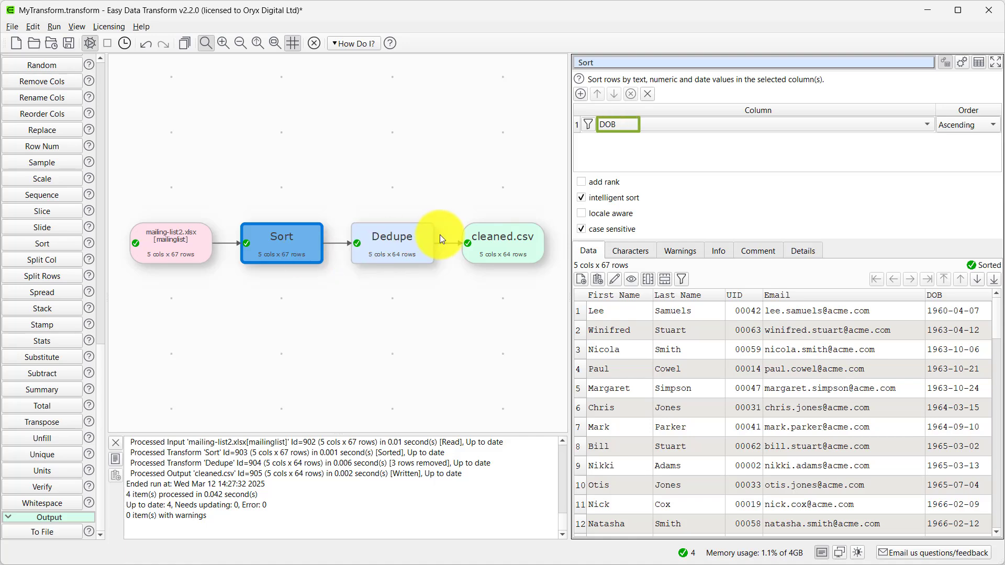
click(399, 244)
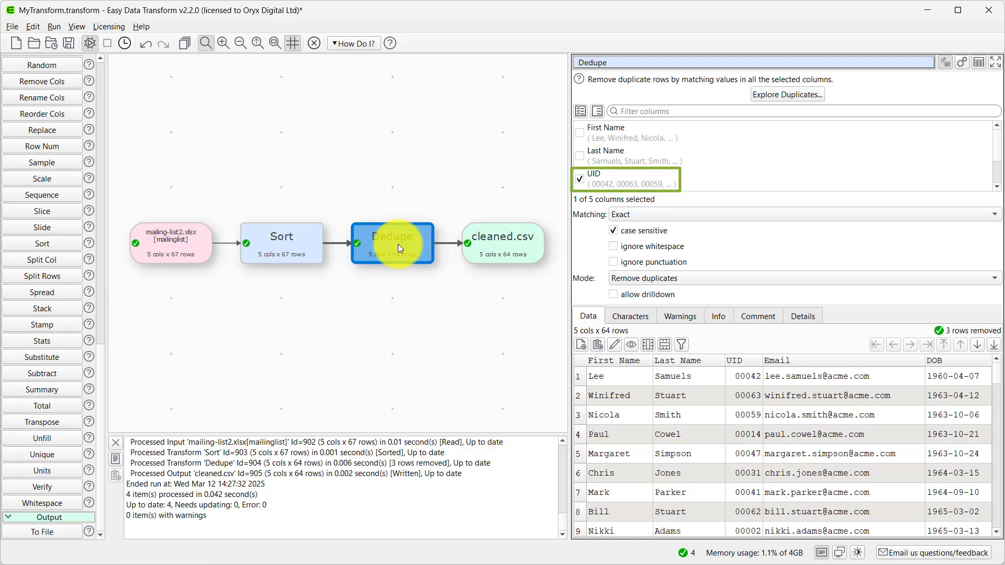
click(484, 243)
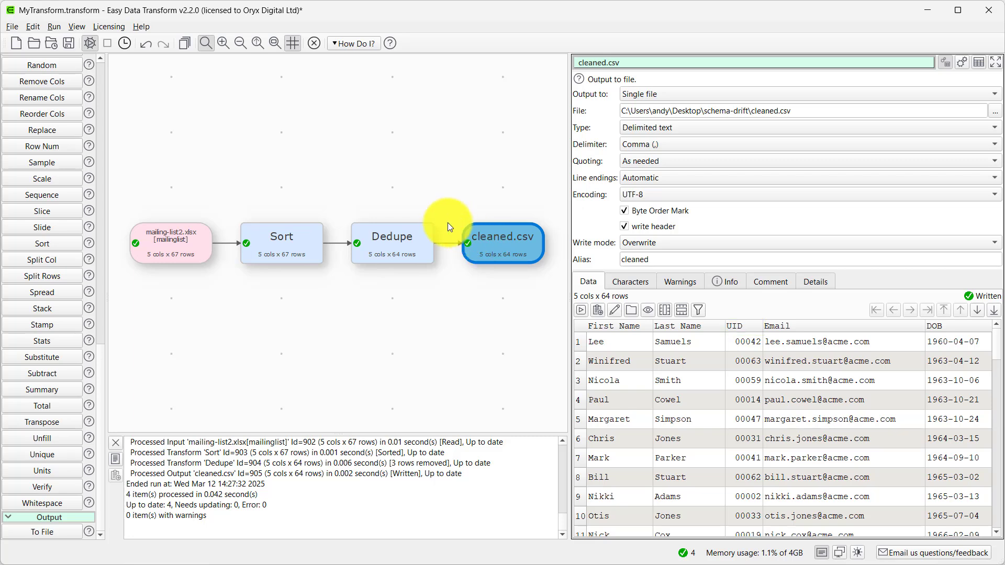
- Insert a Rename Cols transform between Dedupe and cleaned.csv and rename the UID column to Id
click(449, 243)
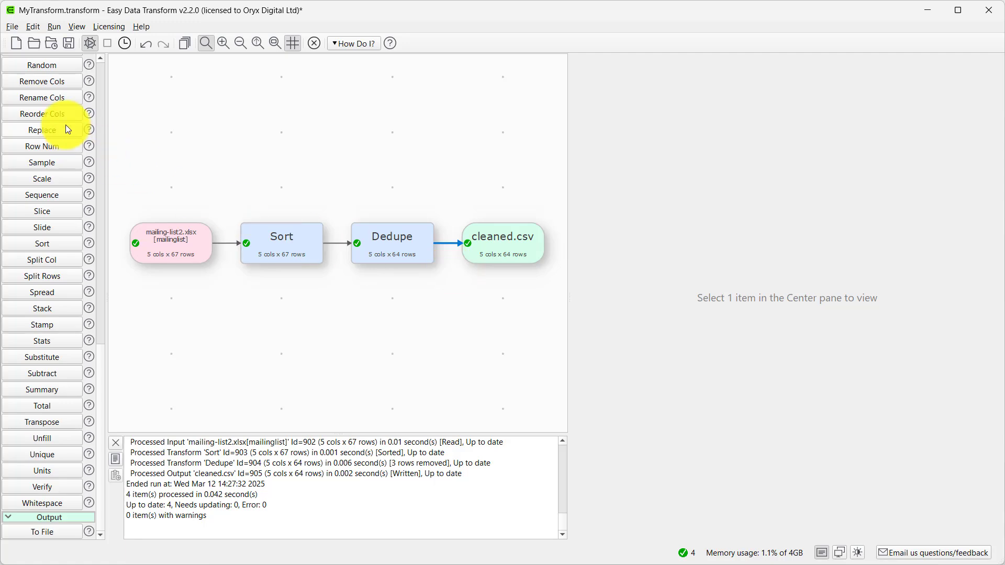
click(52, 102)
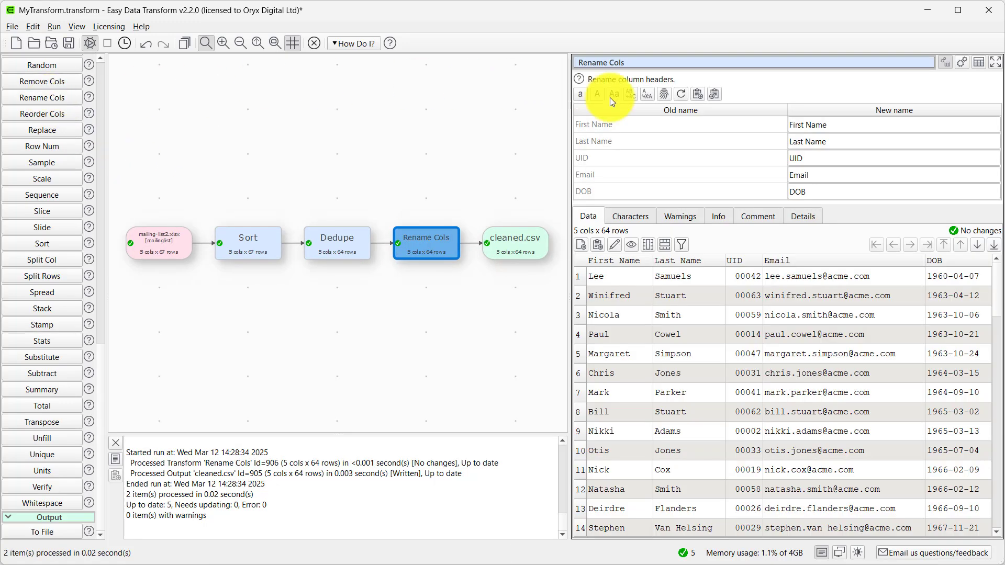
double_click(808, 155)
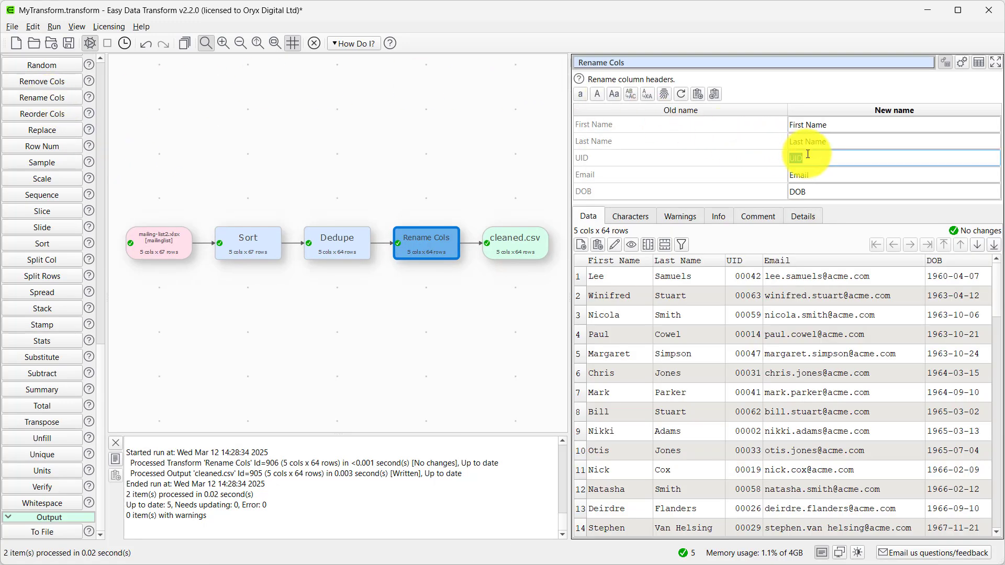
text(Id)
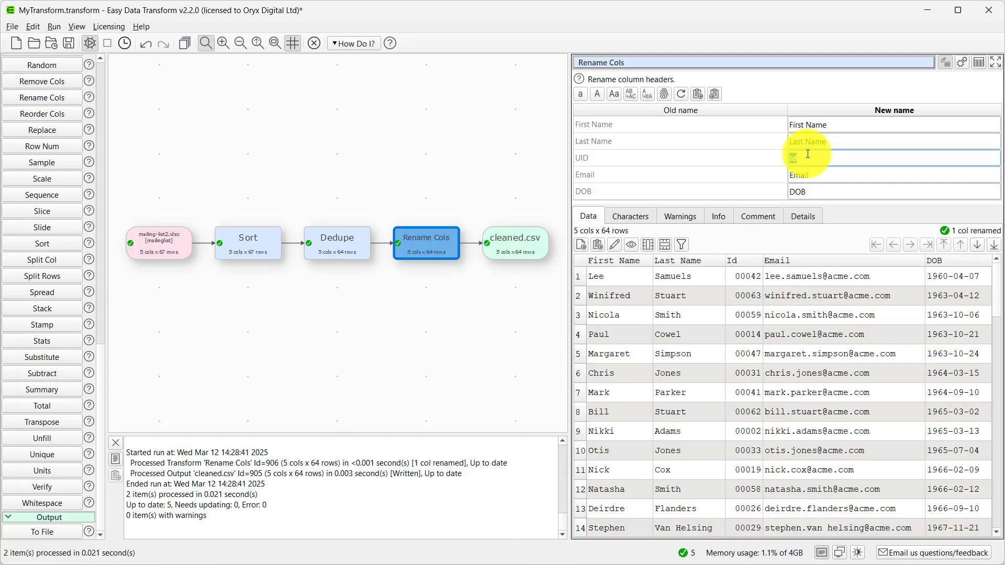
- Delete the Rename Cols transform and move the cleaned.csv output closer to Dedupe
click(437, 250)
key(Delete)
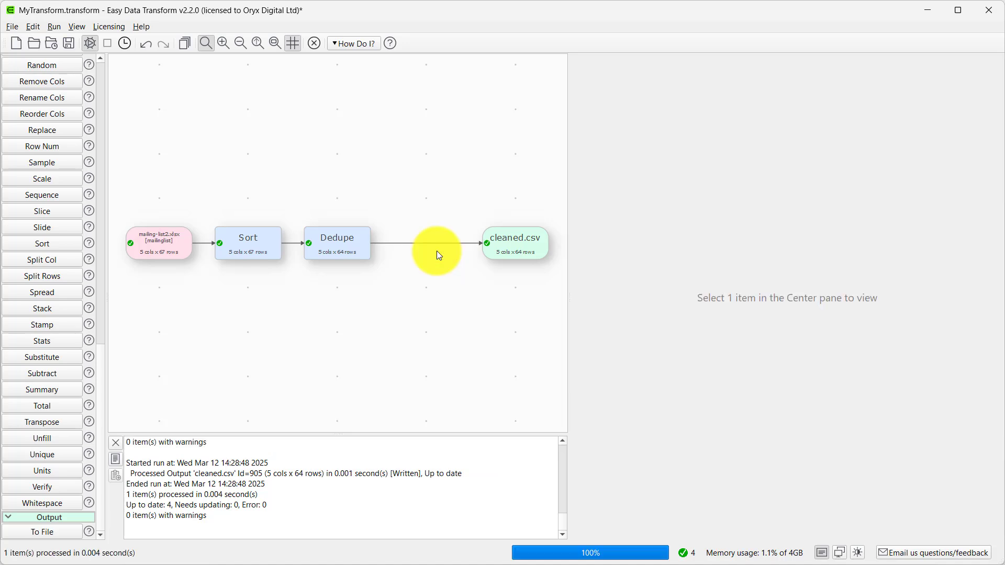
click(502, 237)
drag(502, 236, 414, 236)
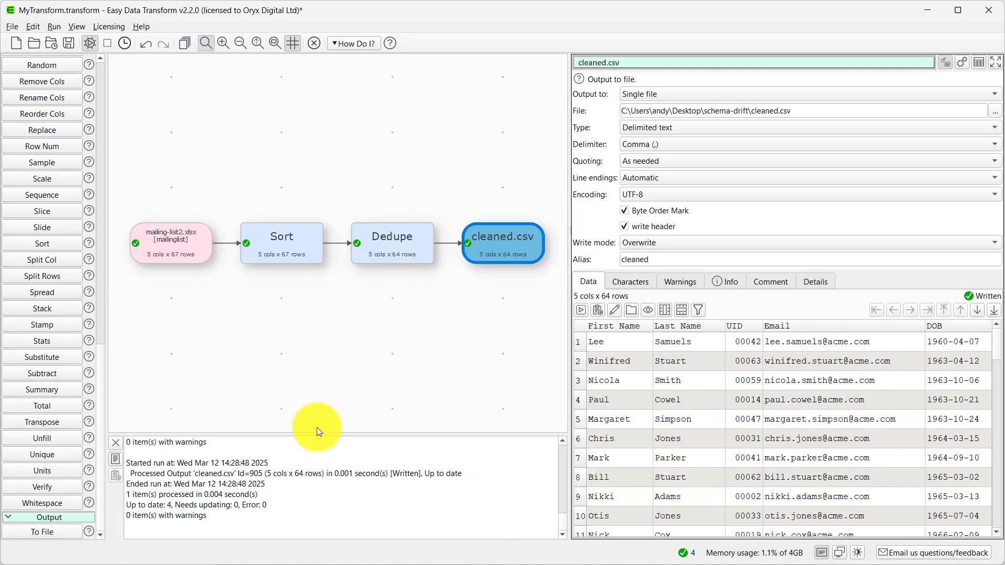
- Look over mailing-list3.xlsx in Excel, set it as the input file, and check the columns used by Sort and Dedupe
key(alt+Tab)
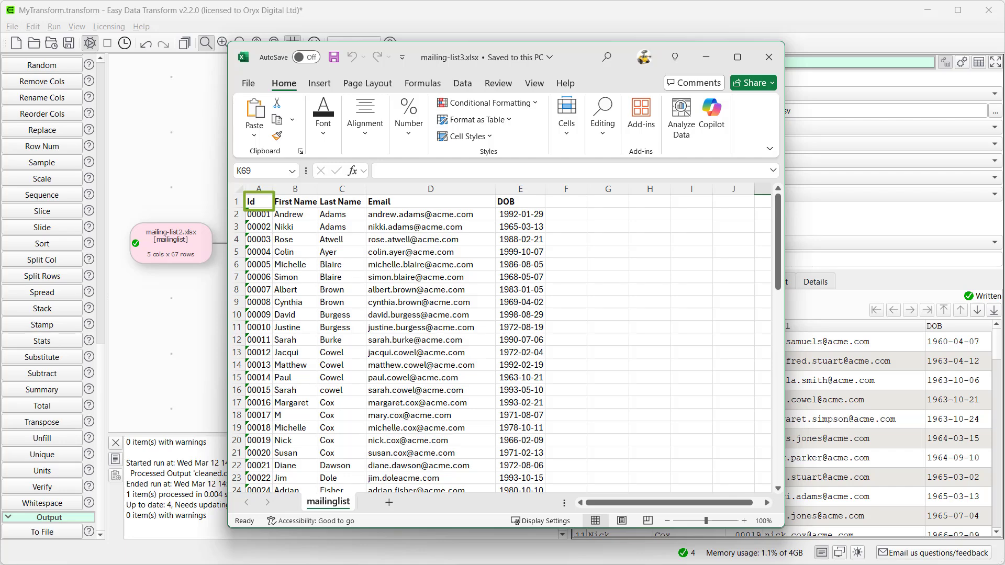
click(769, 57)
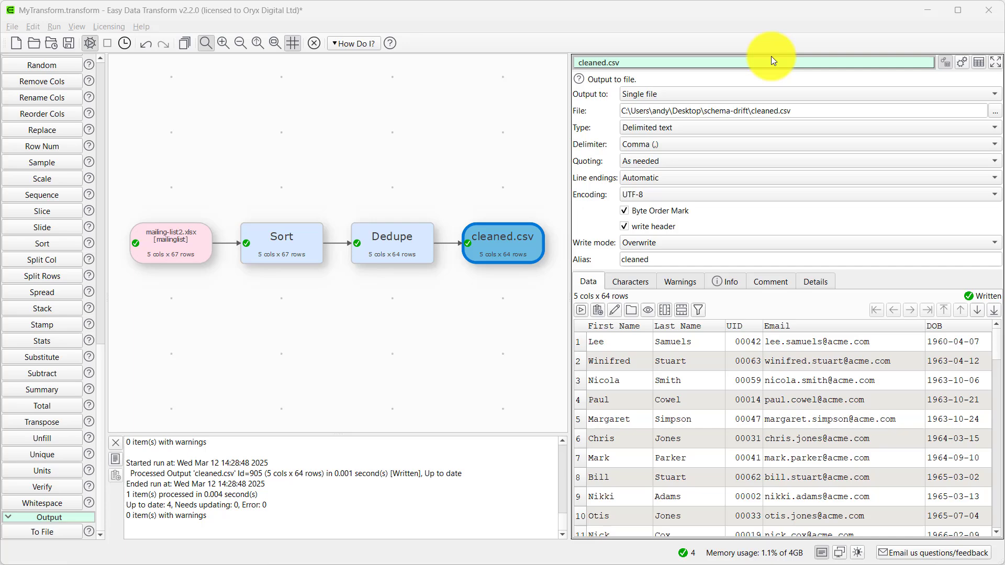
click(144, 240)
click(996, 100)
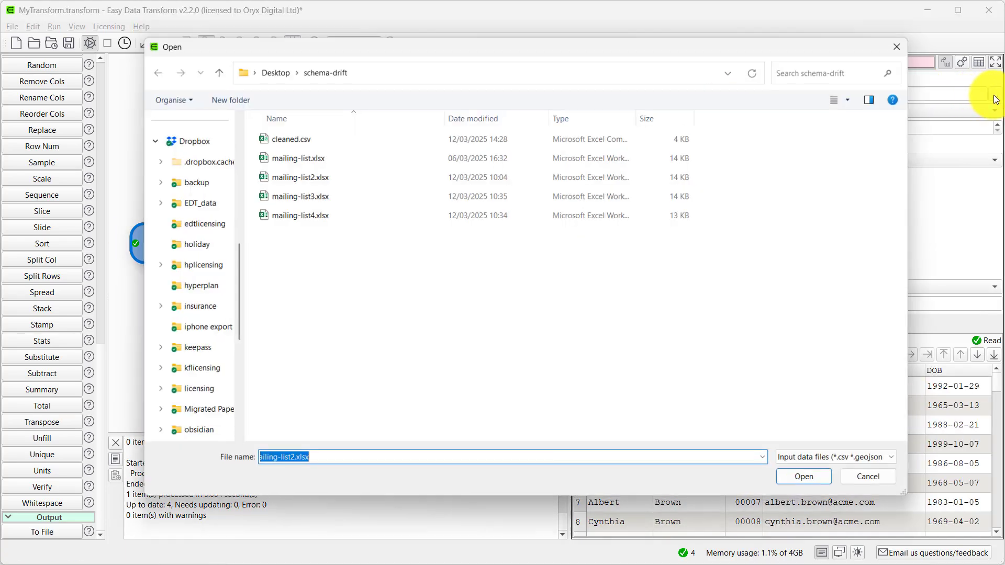
double_click(331, 198)
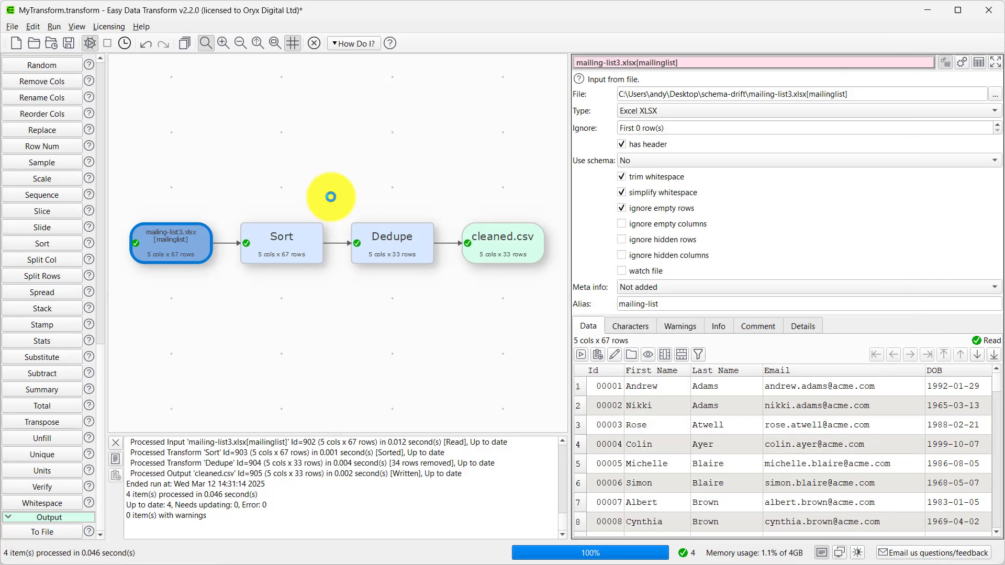
click(292, 238)
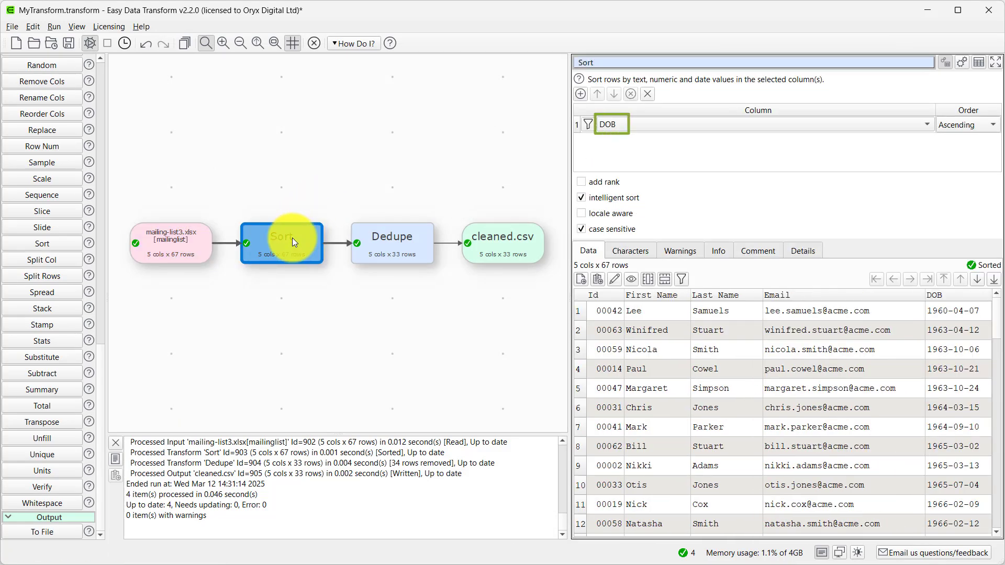
click(370, 234)
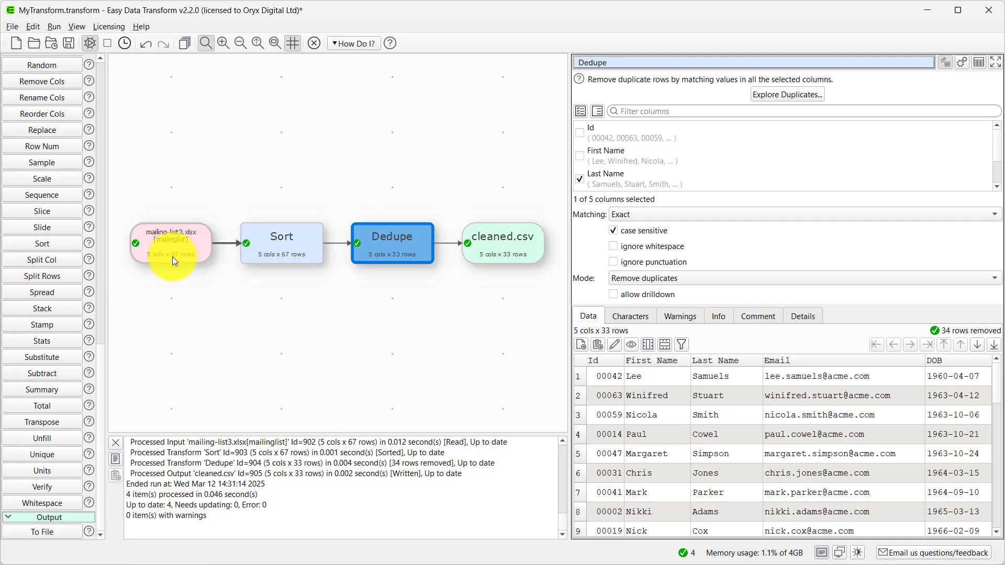
- Set the input file back to mailing-list.xlsx and turn on the use of a schema for it
click(193, 255)
click(995, 94)
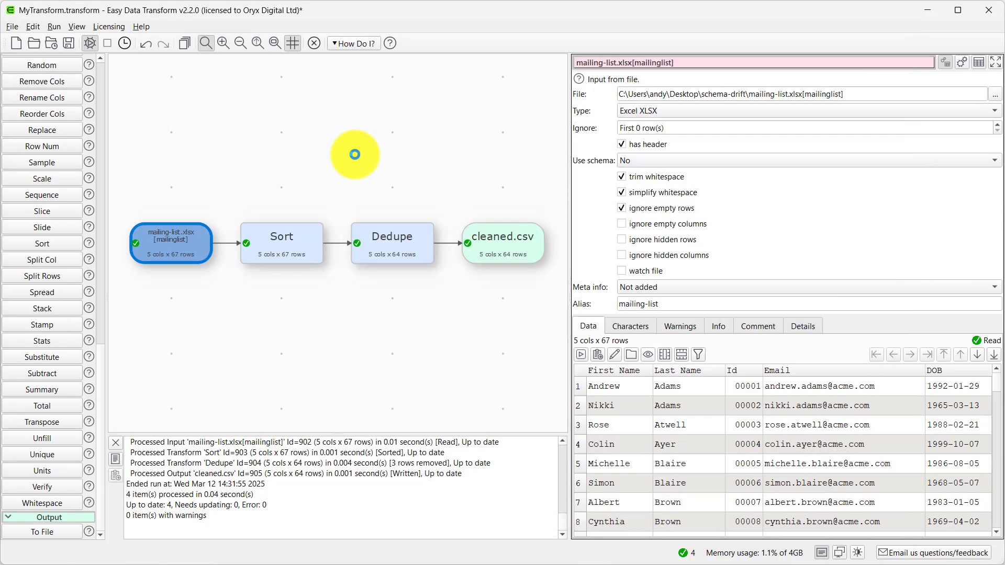
click(636, 164)
click(636, 170)
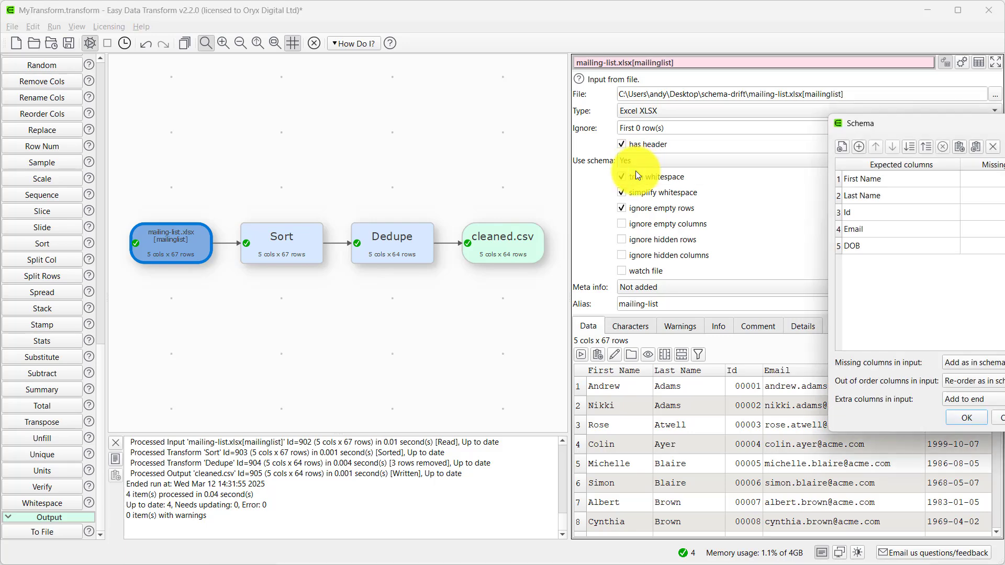
drag(863, 138, 680, 149)
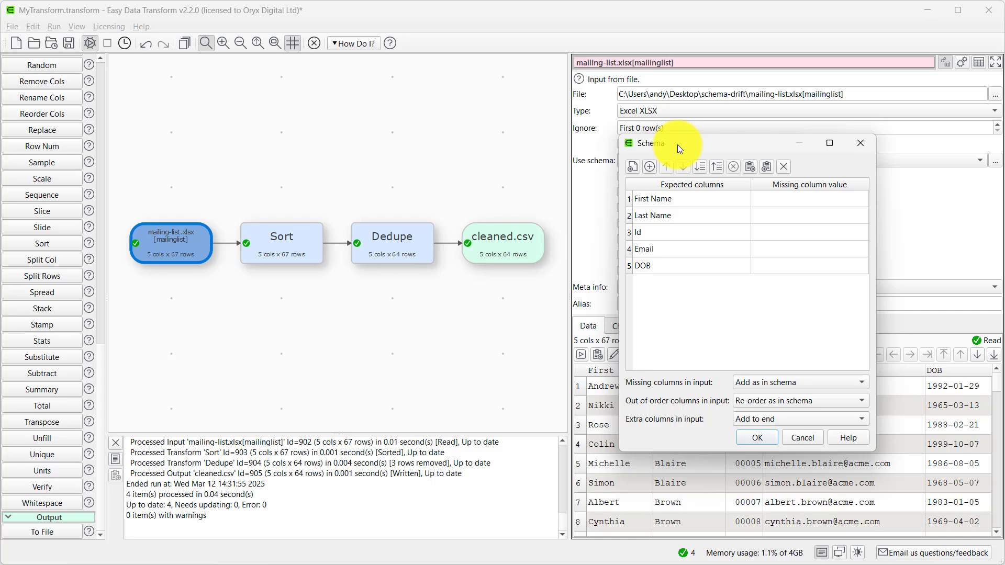
- Review the schema's column-handling choices and accept Add as in schema for missing, Re-order as in schema for out-of-order, and Add to end for extra columns
click(759, 382)
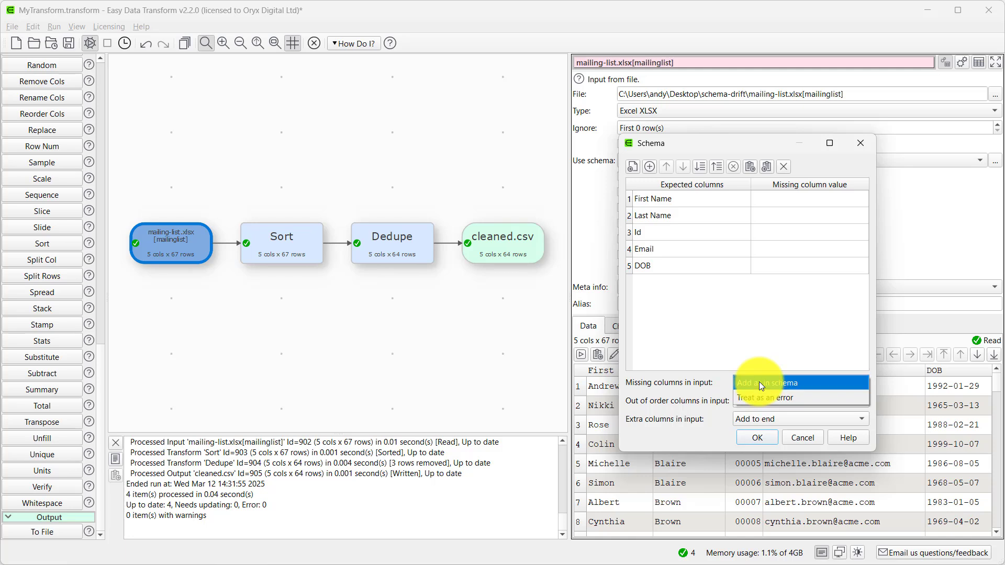
click(738, 383)
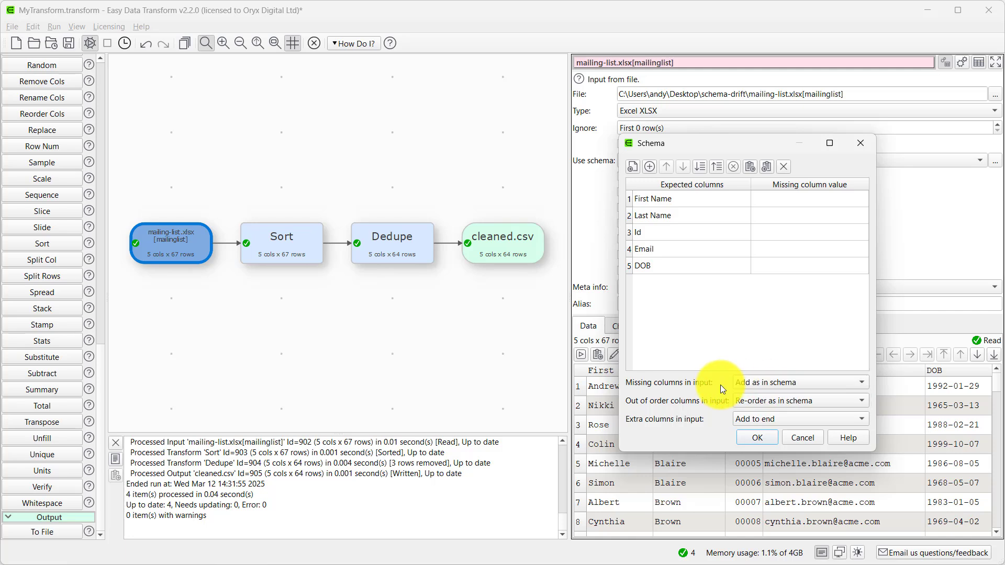
click(760, 403)
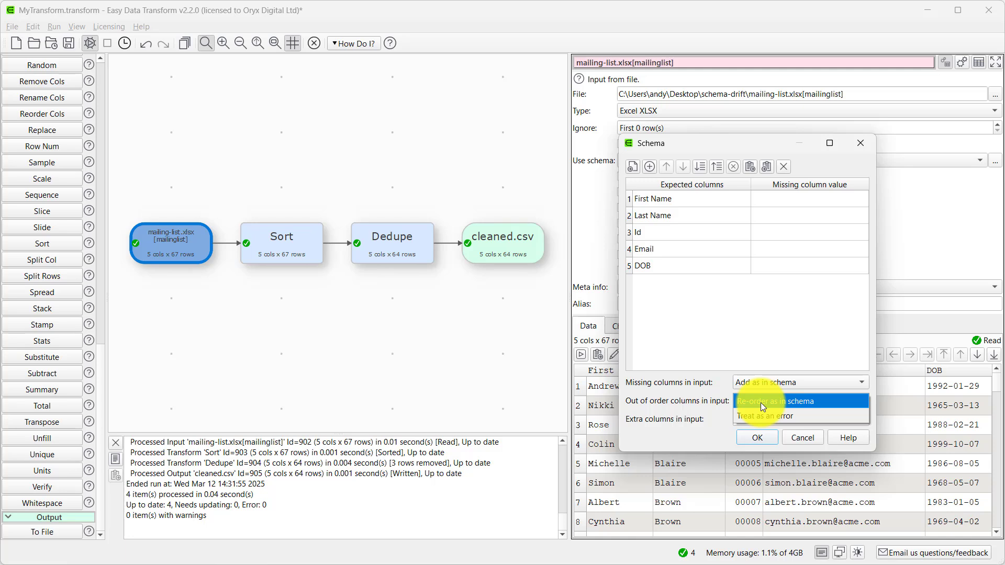
click(723, 404)
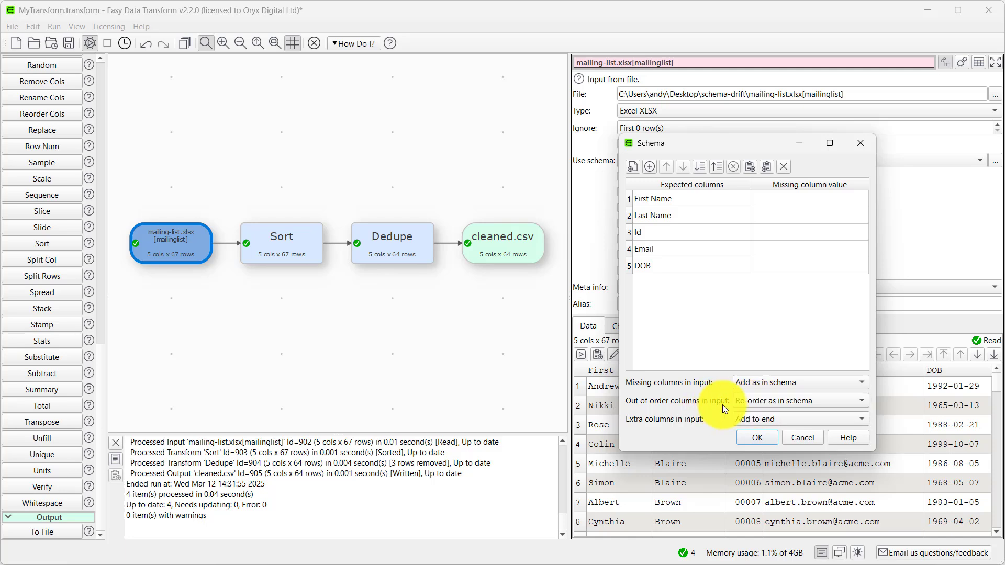
click(757, 422)
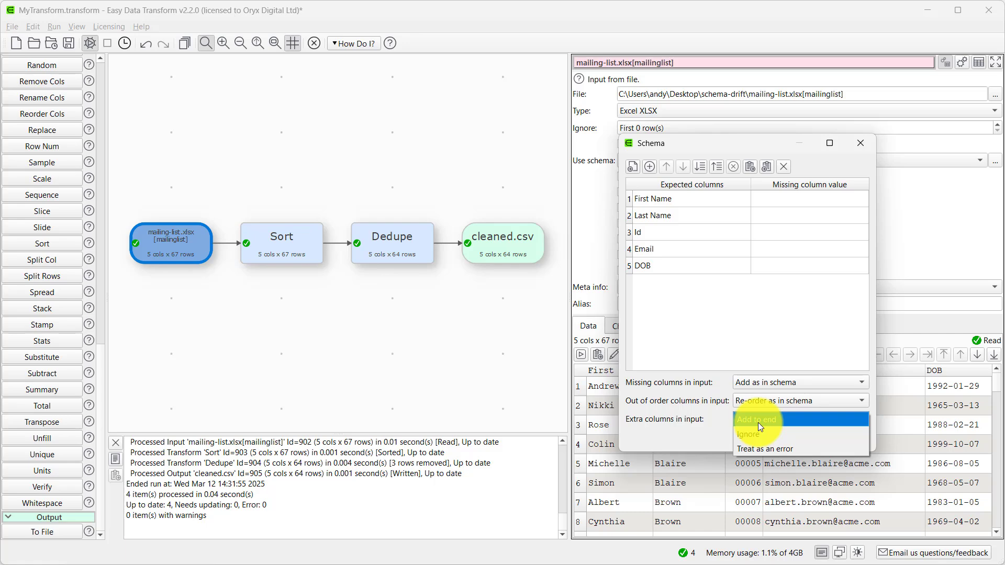
click(759, 424)
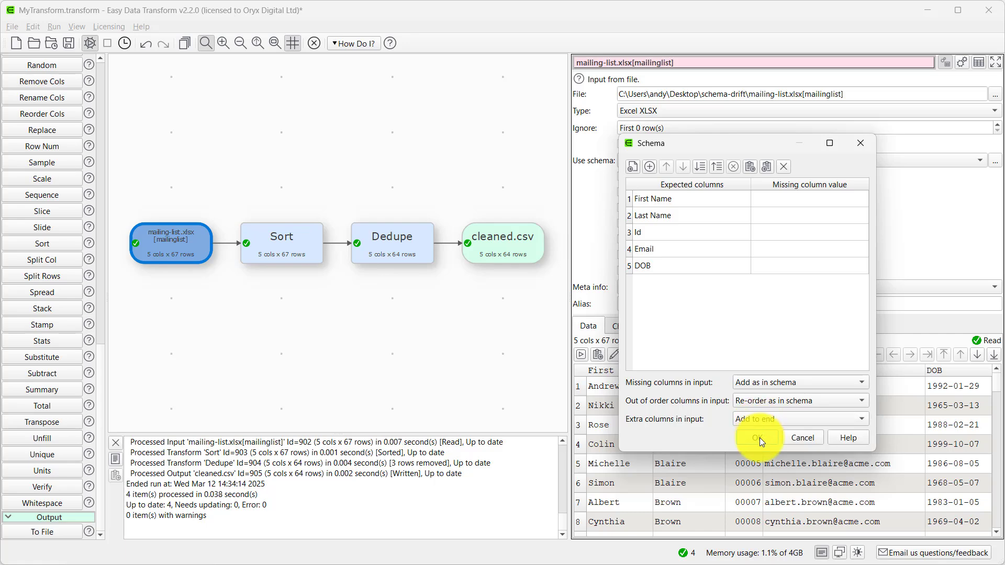
click(759, 437)
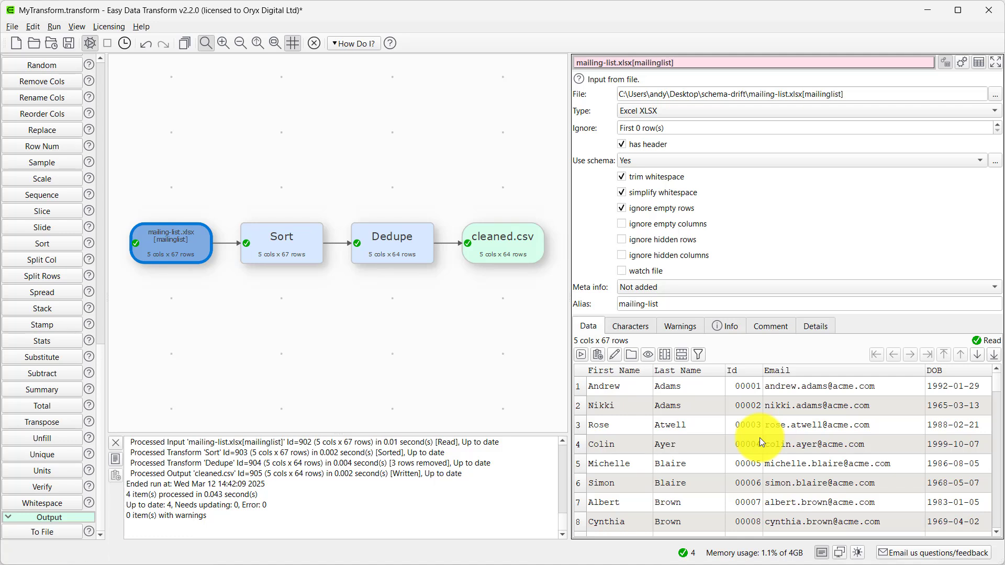
- Change the input file to mailing-list3.xlsx with the schema in use
key(alt+Tab)
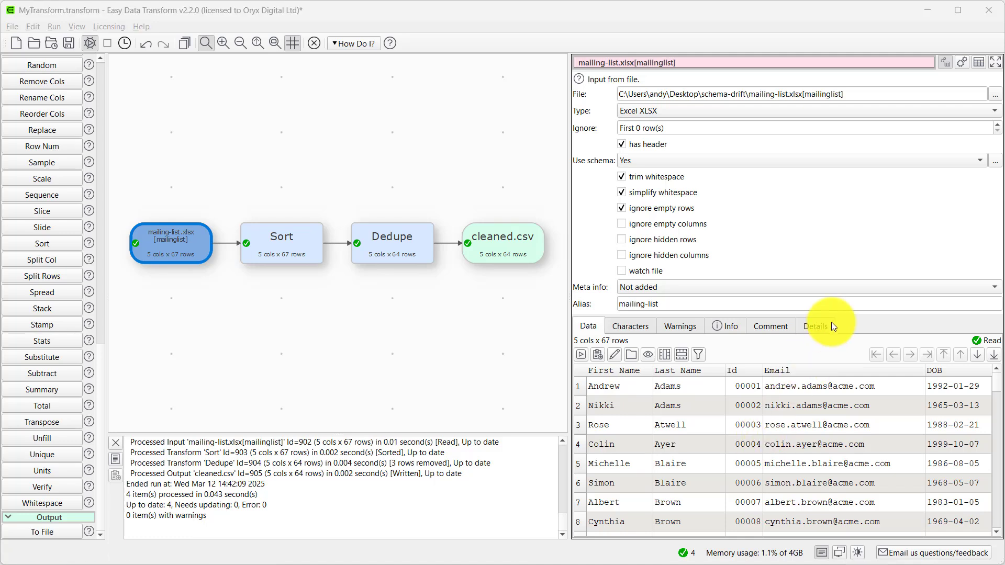
click(999, 96)
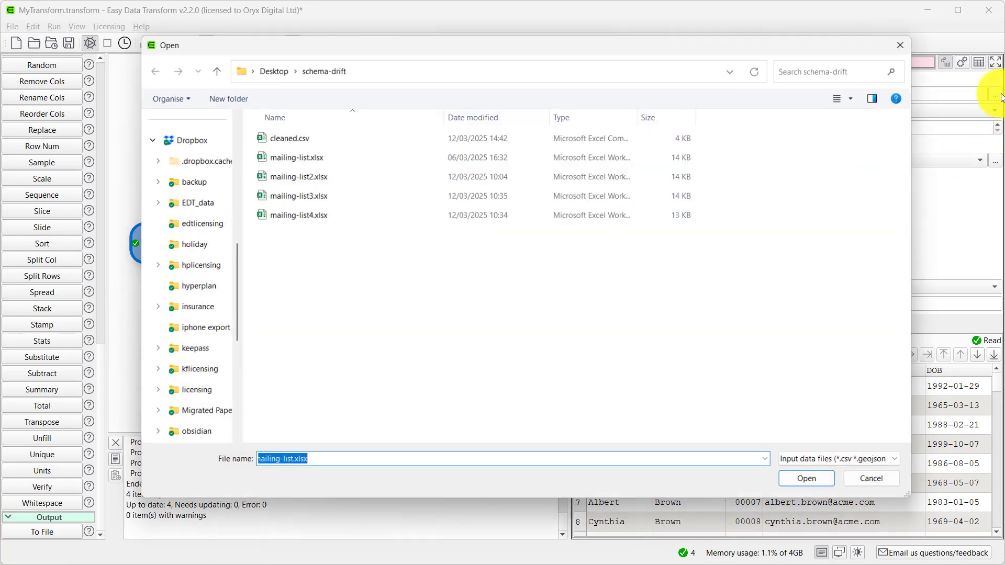
click(345, 200)
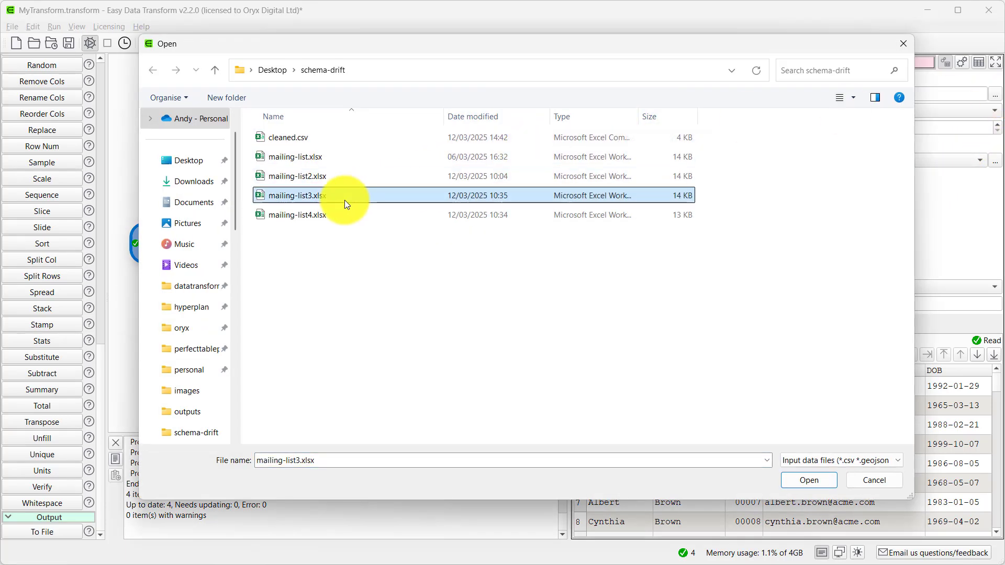
click(798, 487)
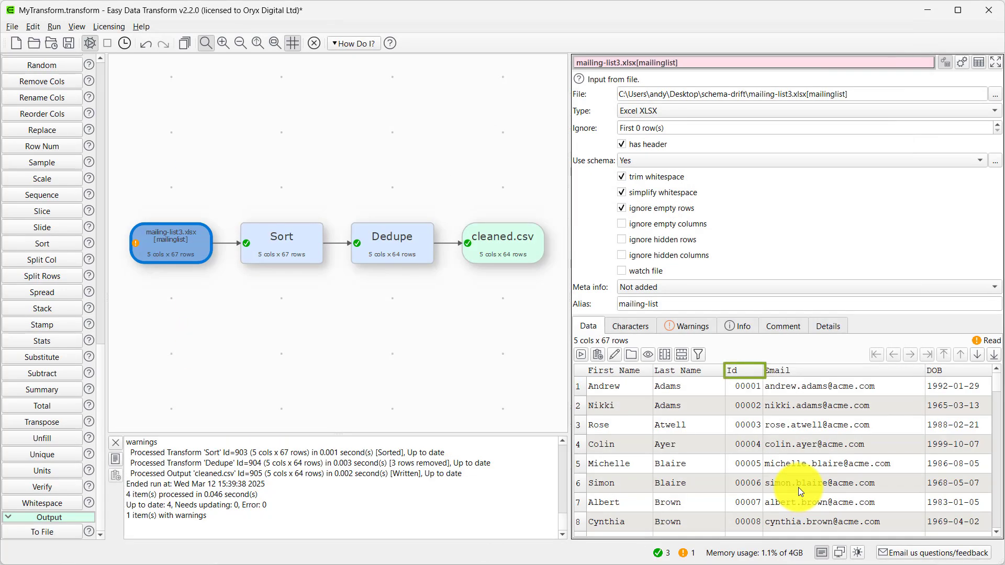
- Examine the input's schema warnings, info and data, and check which column Dedupe matches on
click(690, 331)
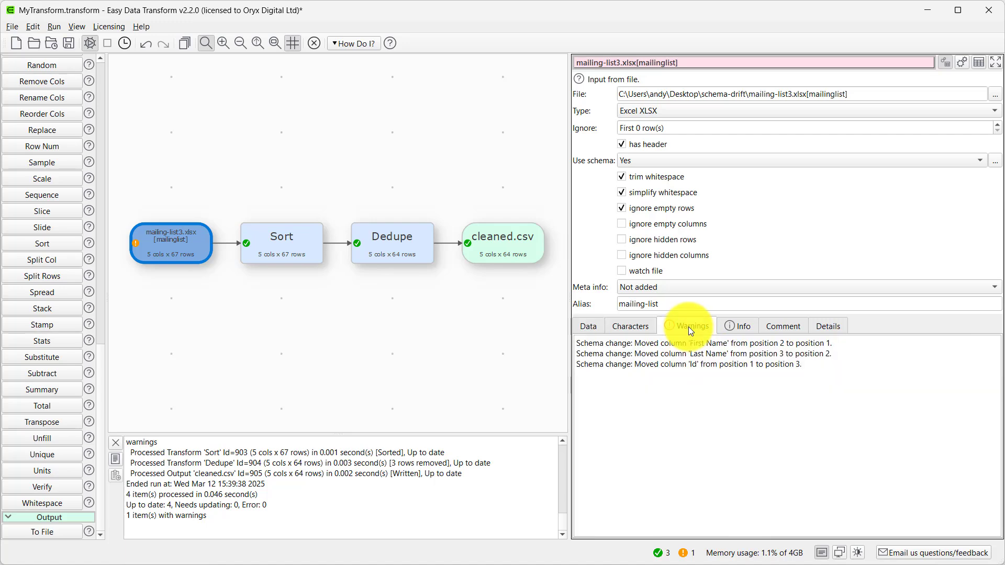
click(732, 327)
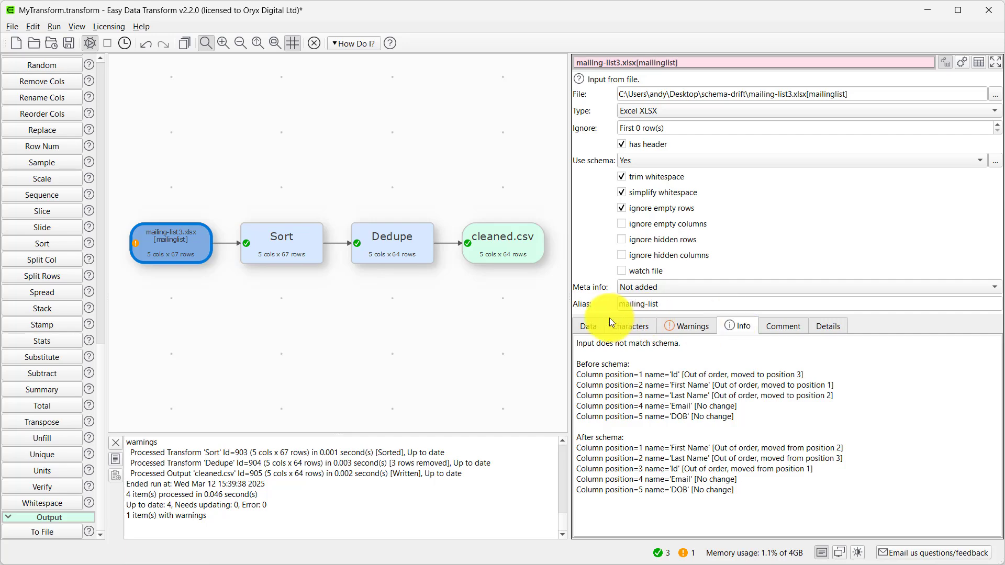
click(590, 325)
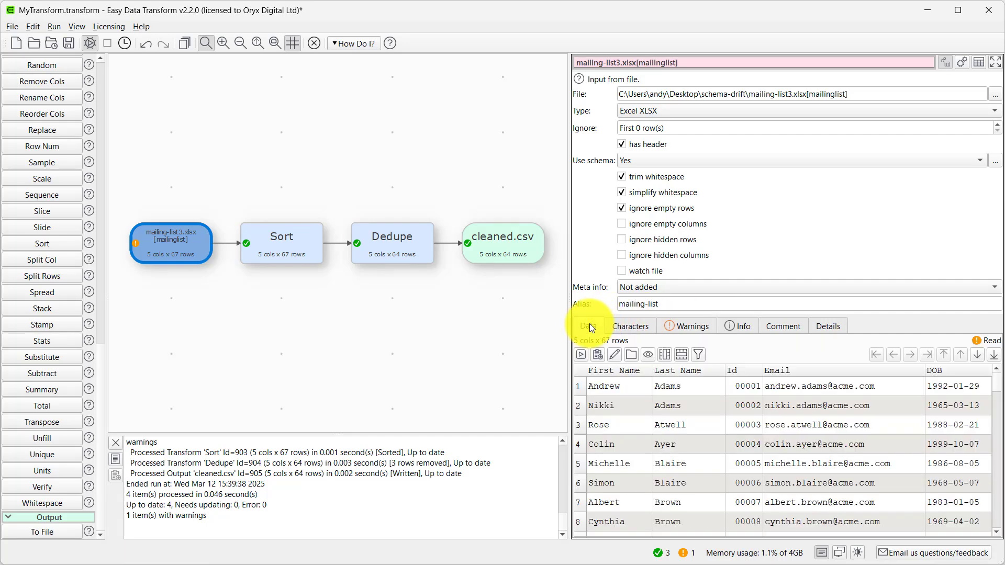
click(399, 239)
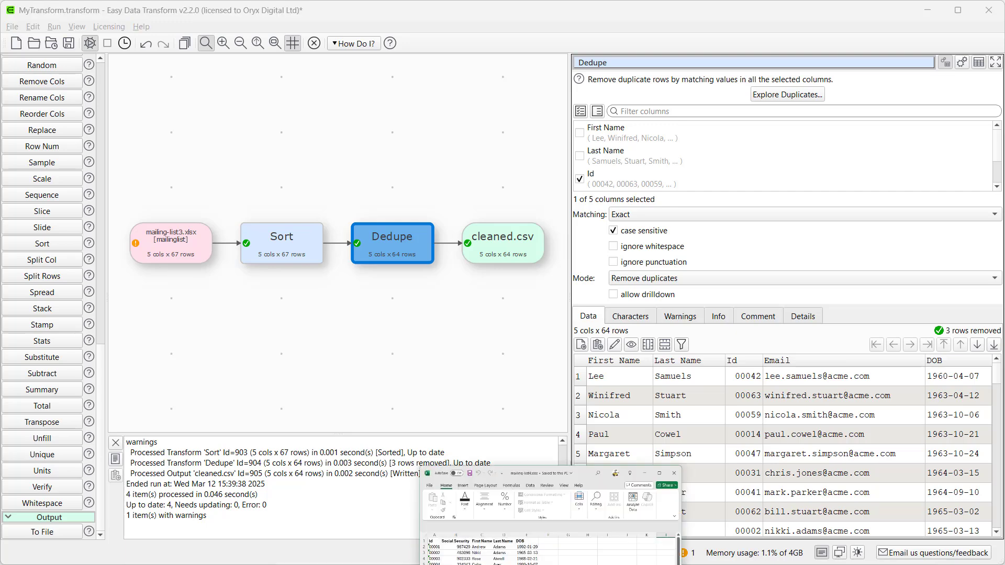
- Look over mailing-list4.xlsx in Excel and set it as the transform's input file
click(427, 553)
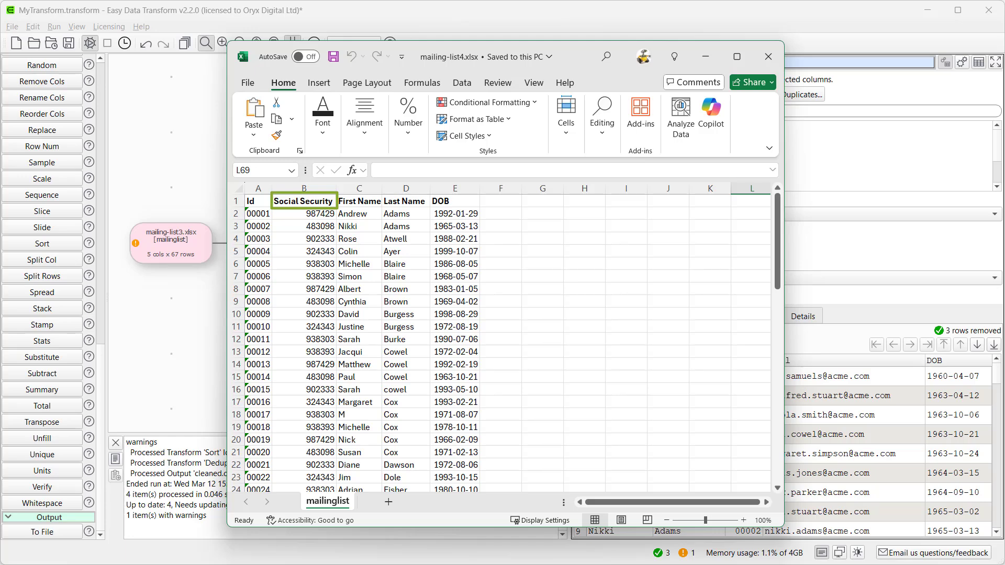
click(765, 56)
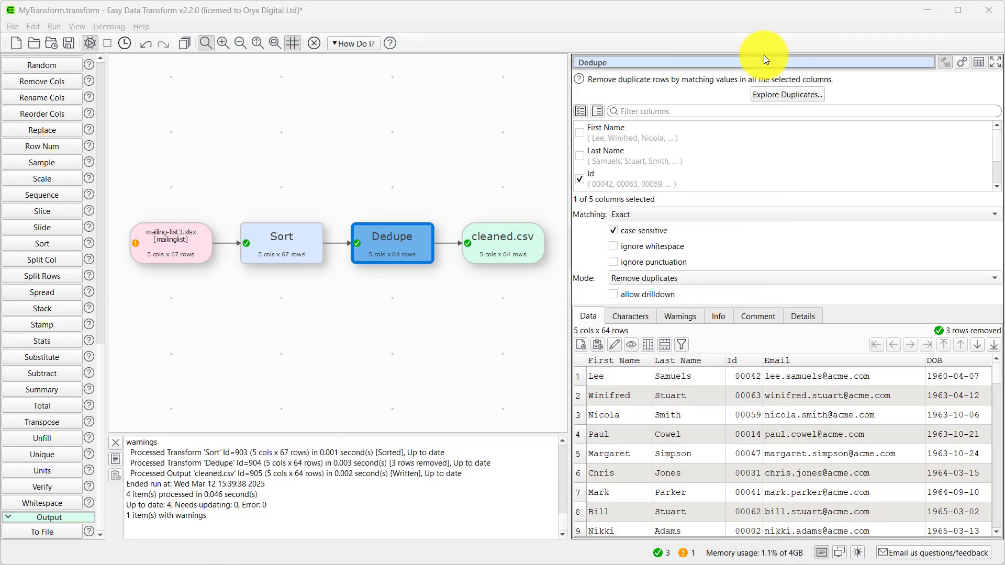
click(150, 242)
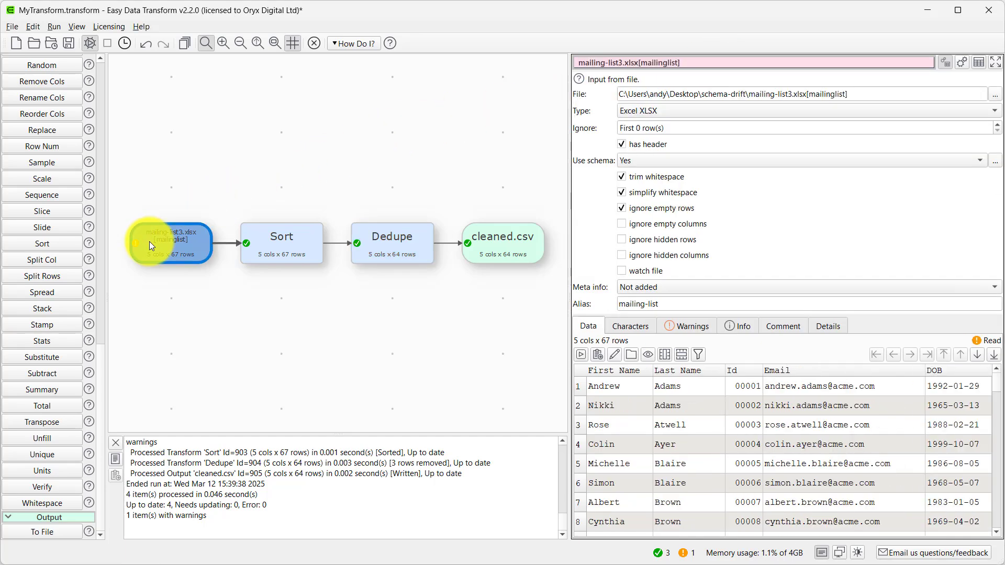
click(995, 95)
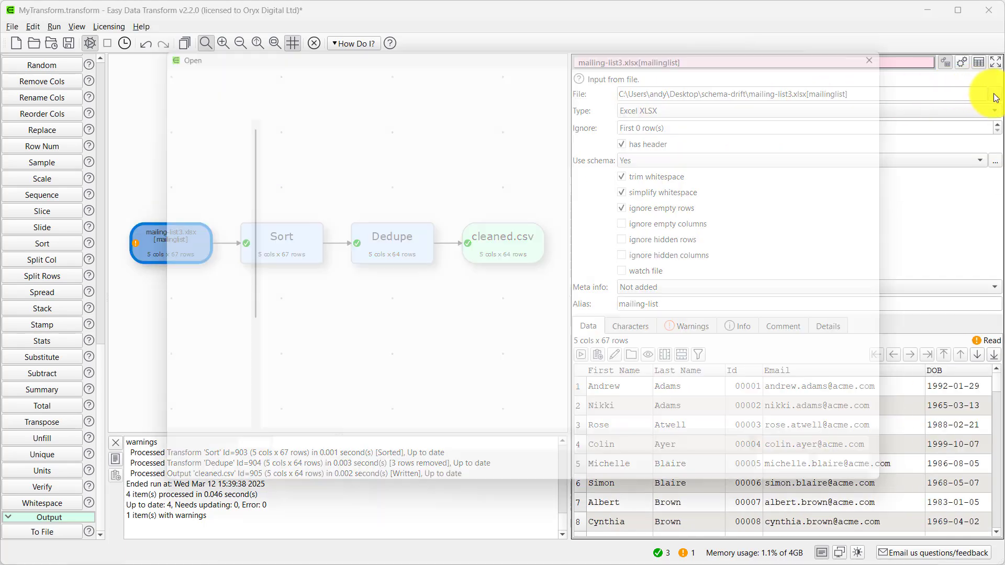
double_click(443, 218)
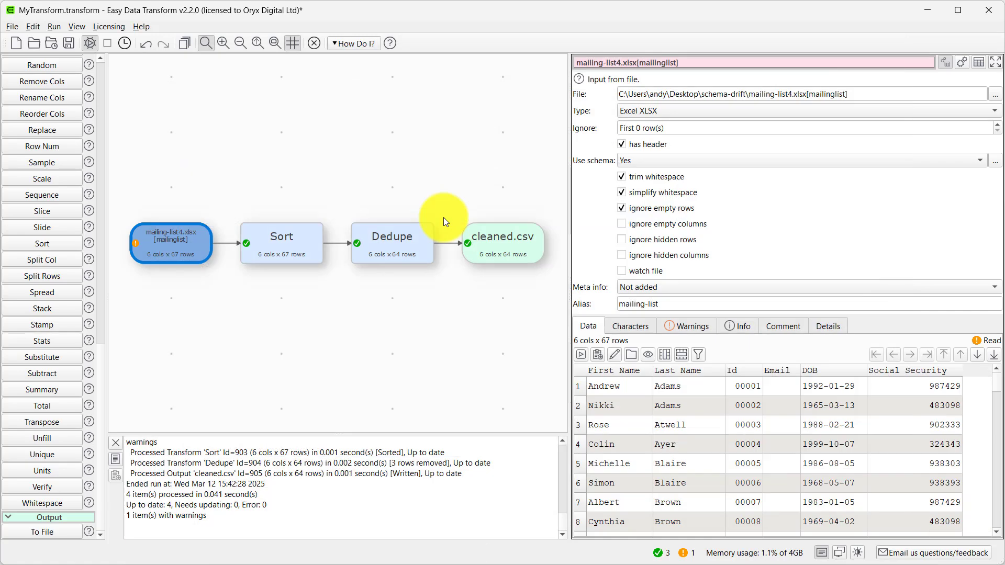
- Check which columns Sort and Dedupe use with the mailing-list4.xlsx input
click(296, 244)
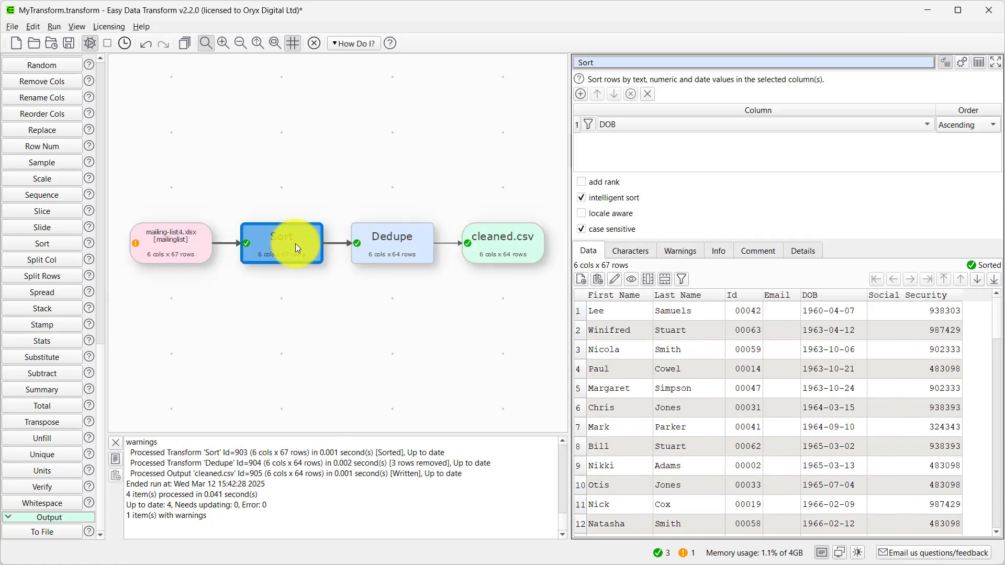
click(384, 244)
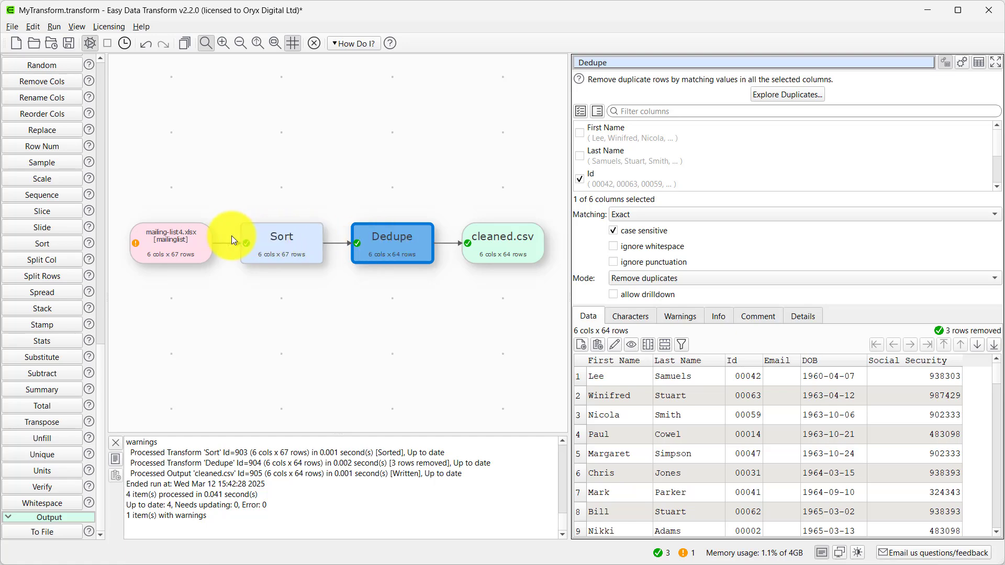
- Set the missing column value for Email to MISSING! in the mailing-list4.xlsx input's schema
click(178, 242)
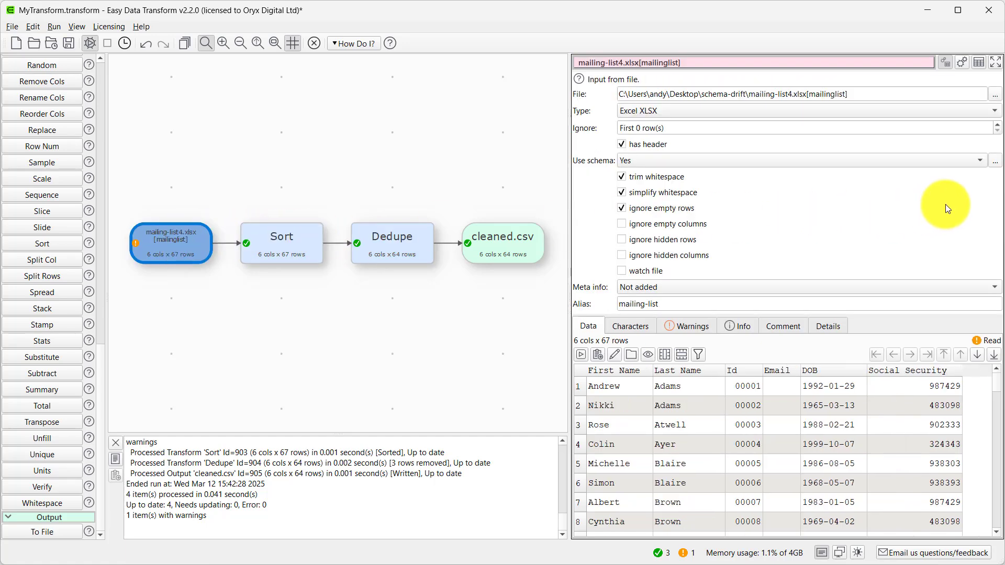
click(995, 161)
click(797, 253)
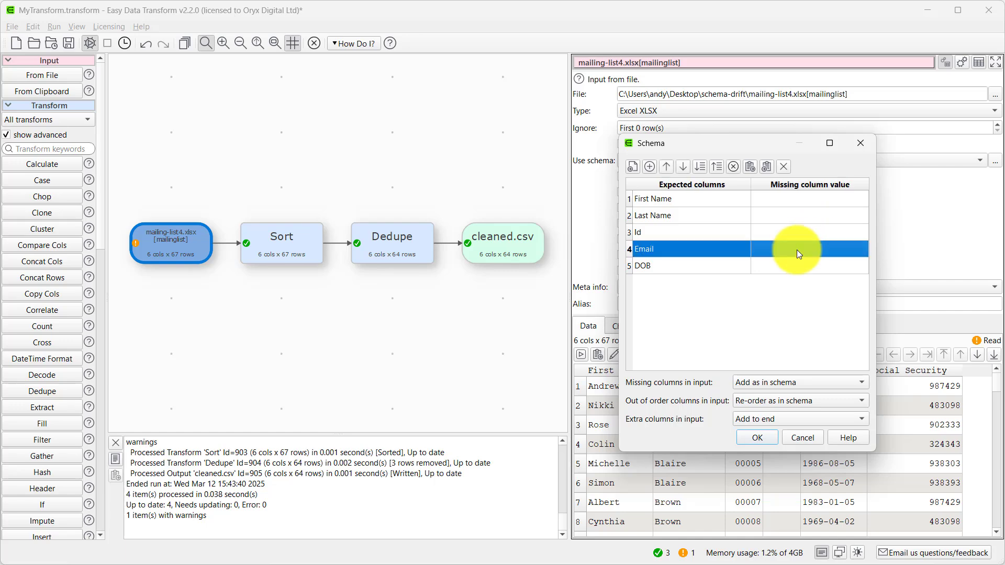
double_click(797, 250)
text(MISSING!)
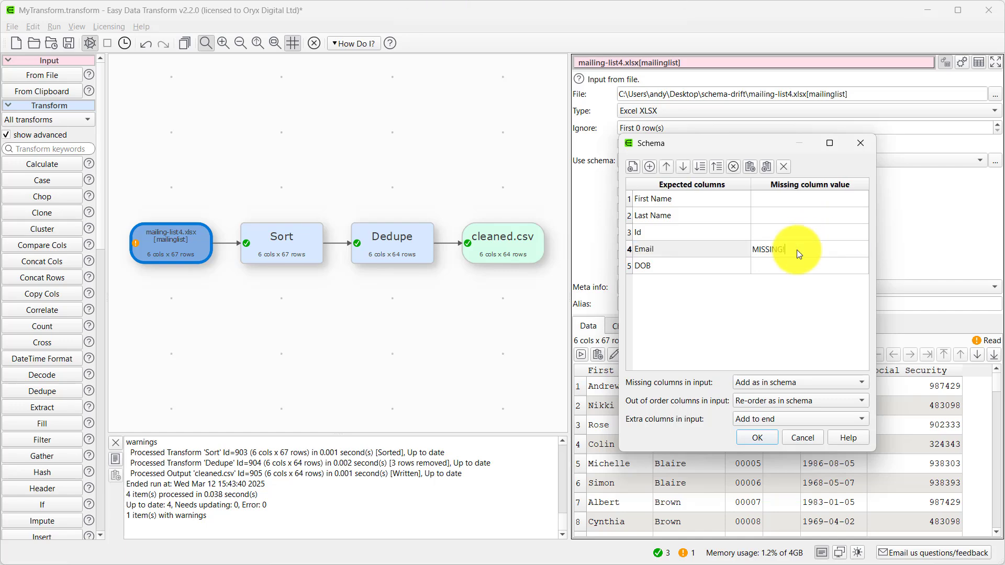
click(753, 438)
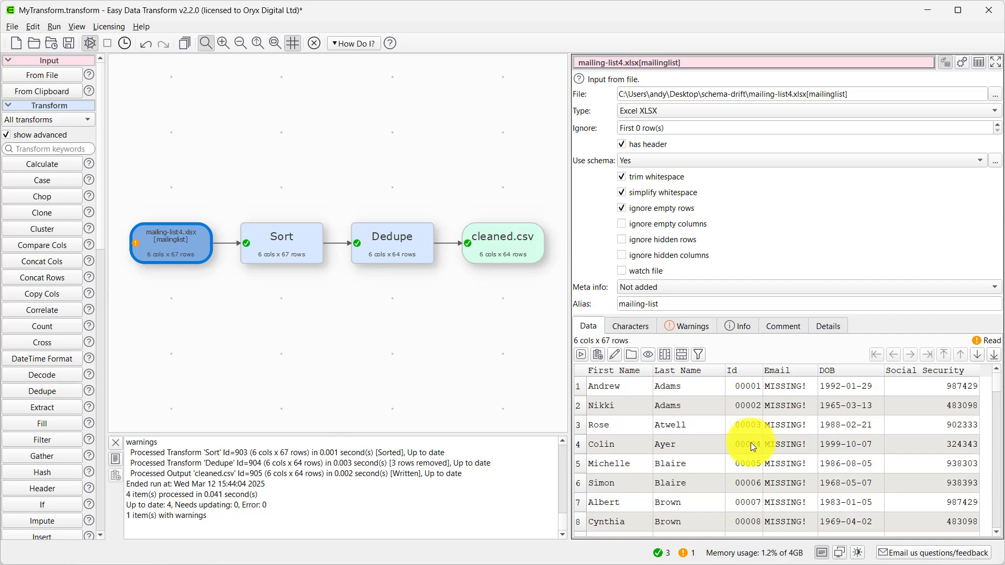
- Change the input schema's handling of missing columns to Treat as an error
click(996, 163)
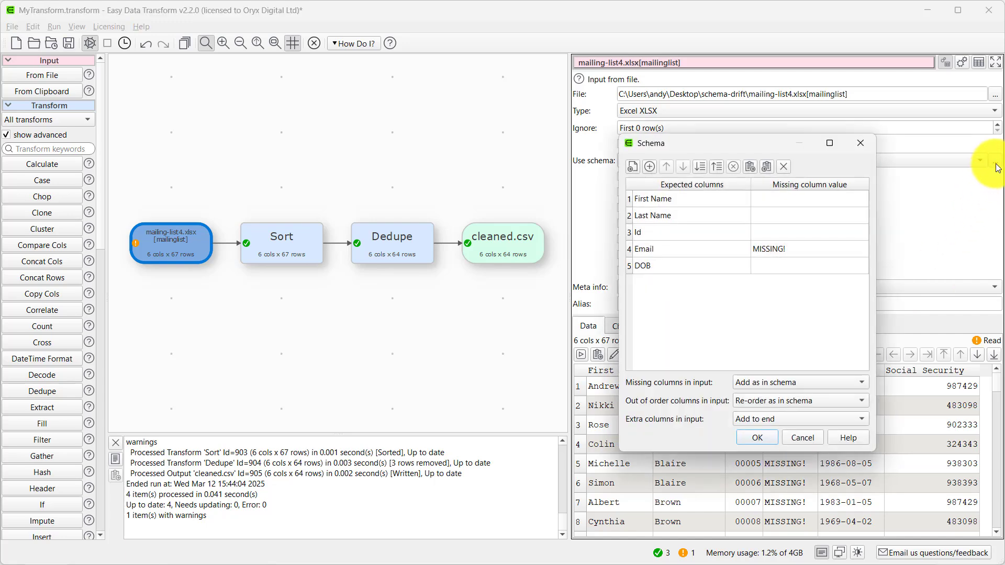
click(820, 381)
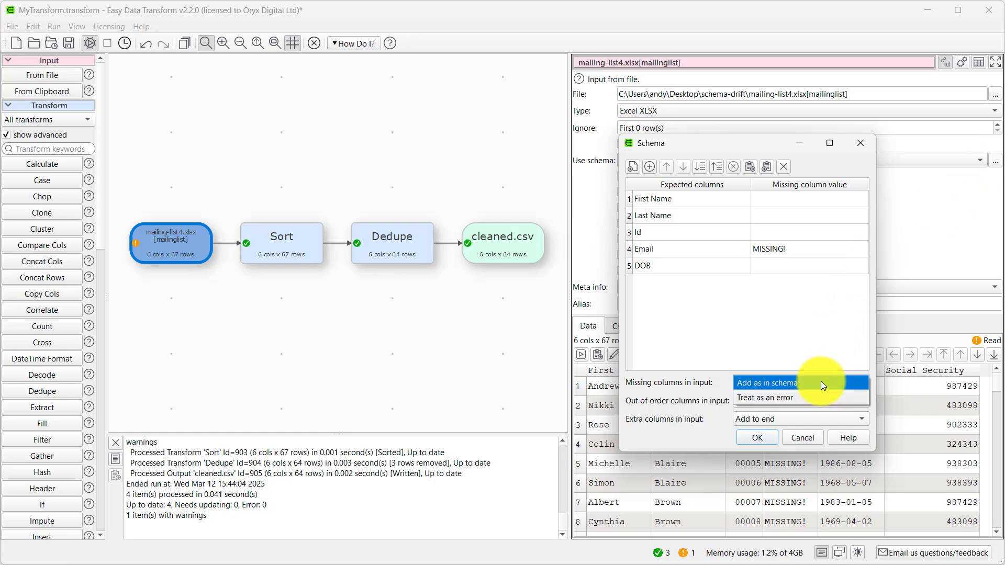
click(818, 398)
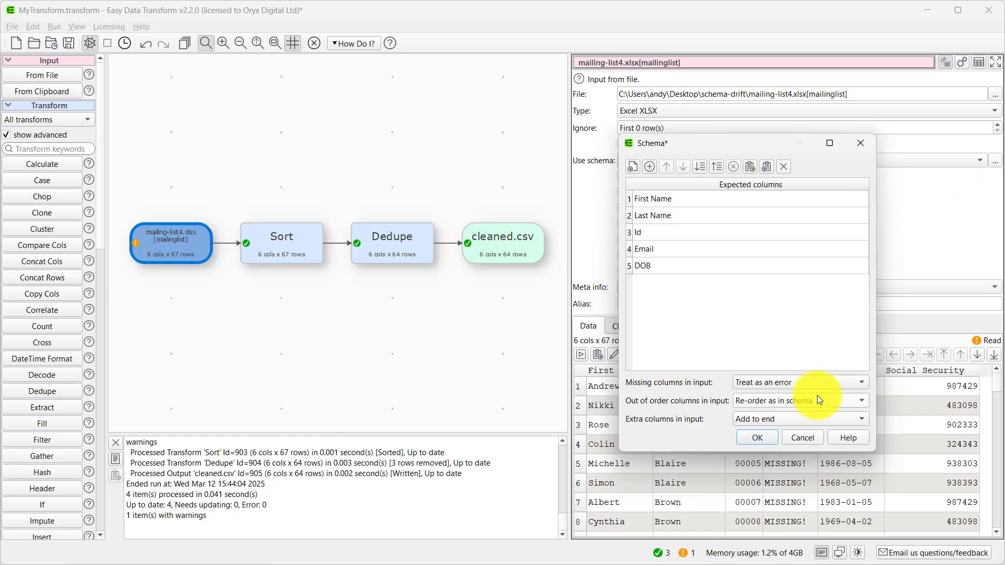
click(746, 436)
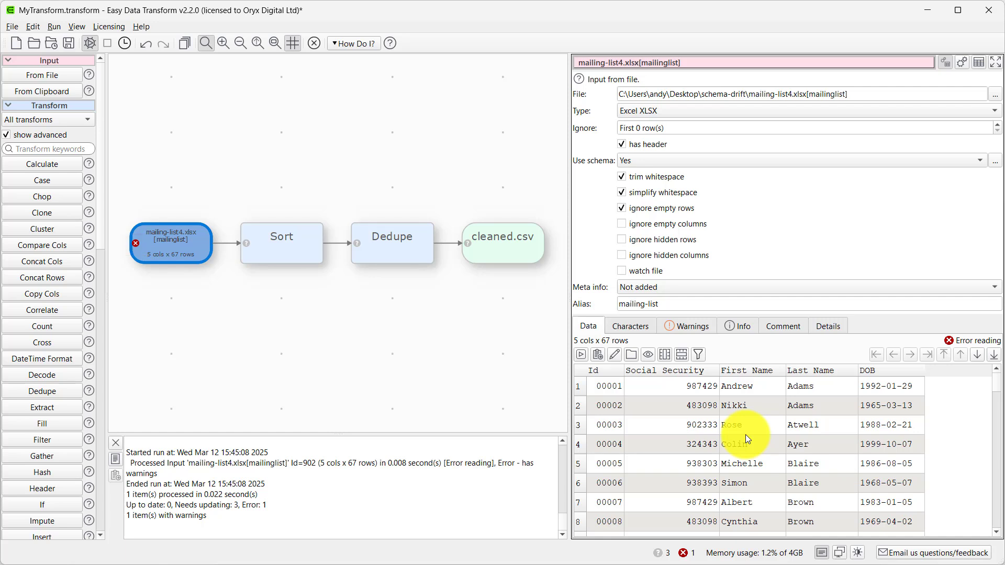
- Turn off the use of a schema for the mailing-list4.xlsx input
click(710, 160)
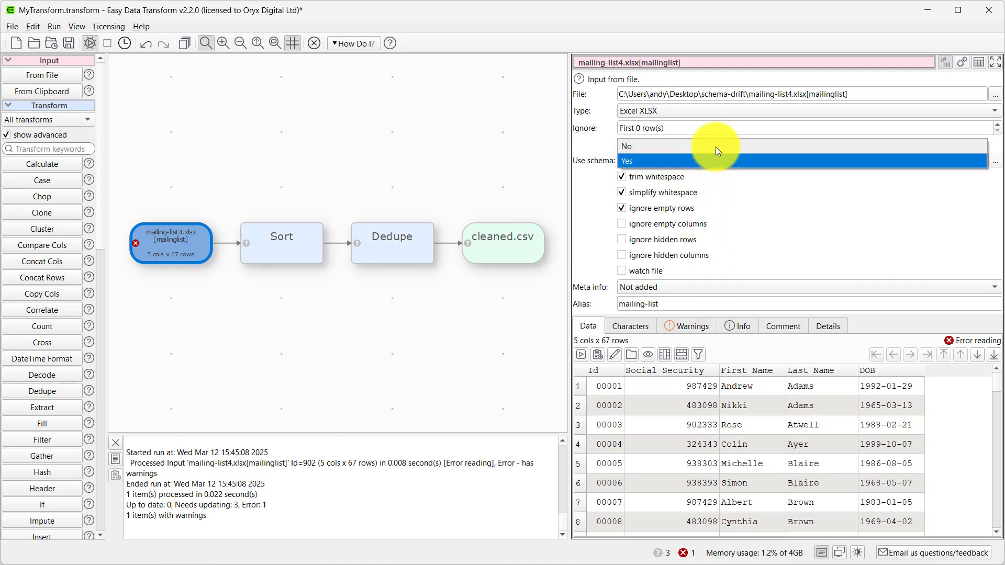
click(715, 148)
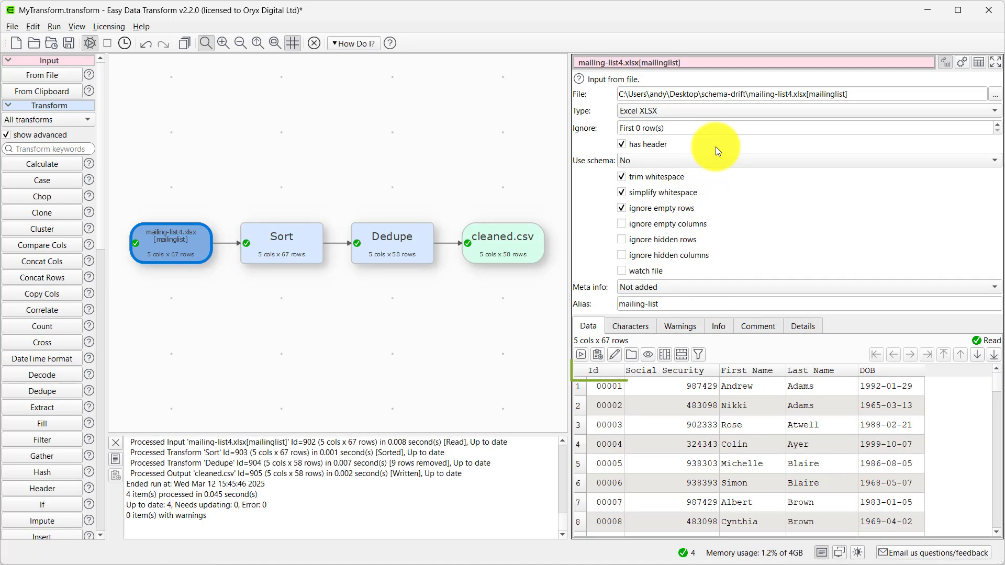